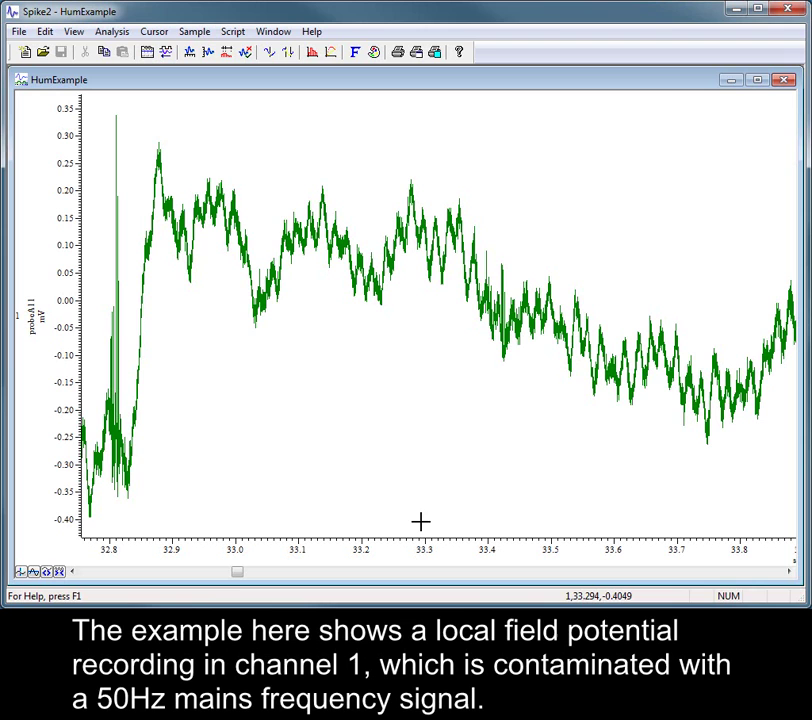
Select channel 1, the hum-contaminated field potential trace, in the HumExample time view.
{"action": "left_click", "coordinate": [17, 317]}
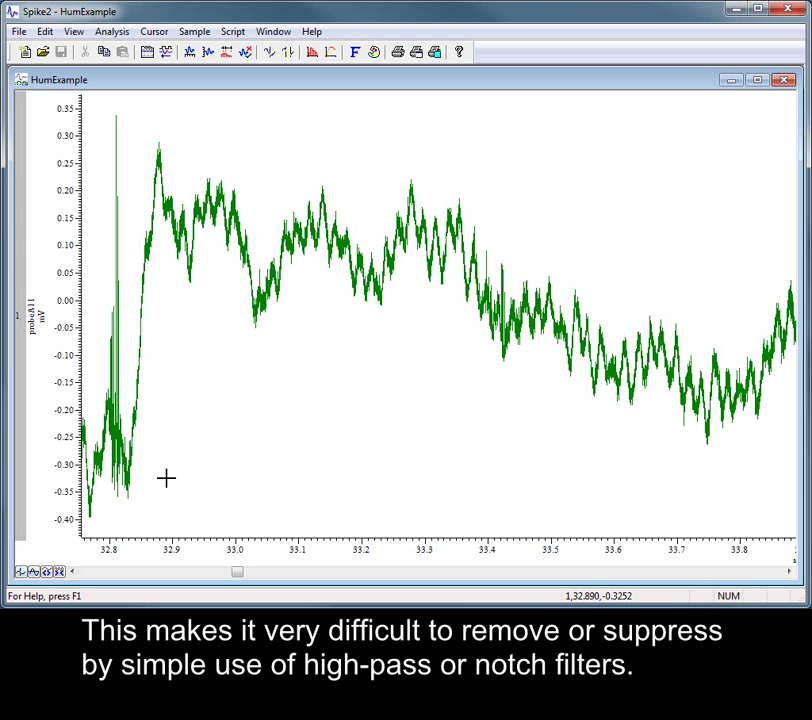
Create a Power Spectrum result view of channel 1 and process it over all data.
{"action": "left_click", "coordinate": [313, 52]}
{"action": "left_click", "coordinate": [356, 147]}
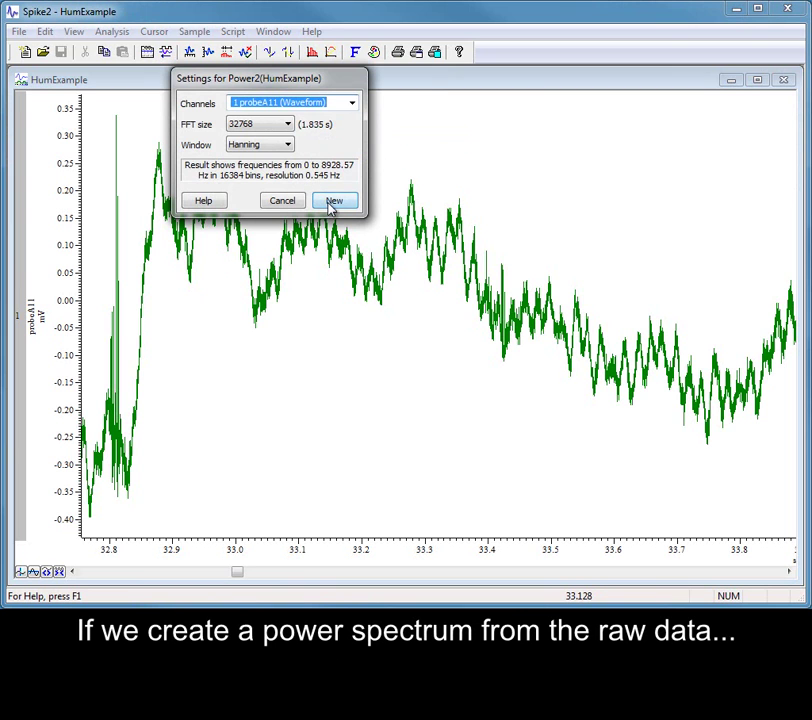
{"action": "left_click", "coordinate": [332, 203]}
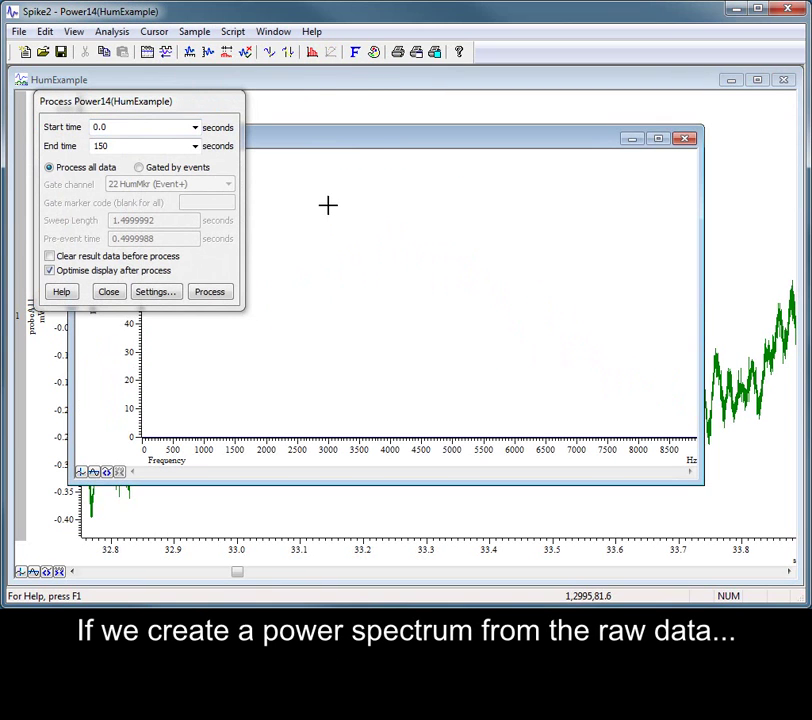
{"action": "left_click", "coordinate": [204, 292]}
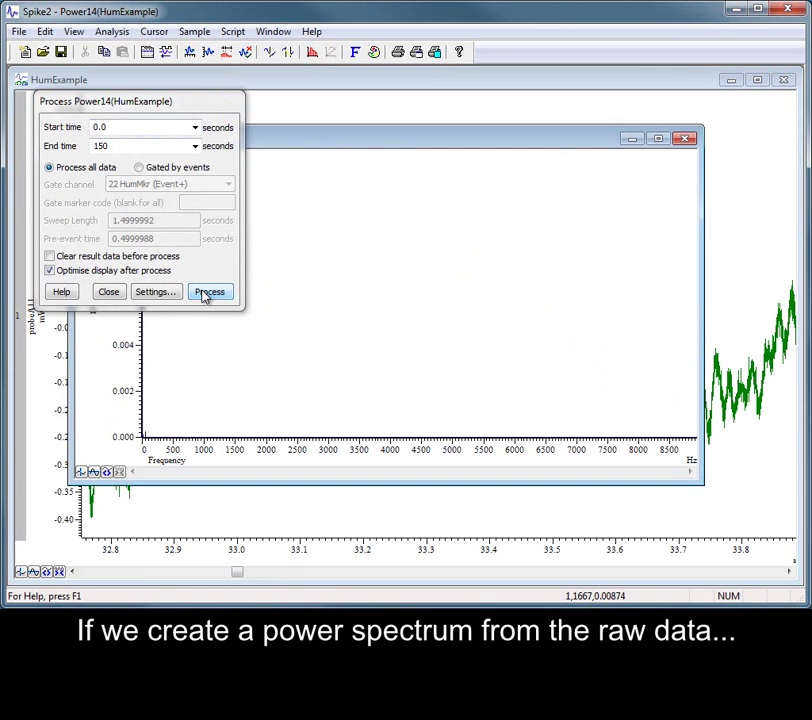
{"action": "left_click", "coordinate": [110, 292]}
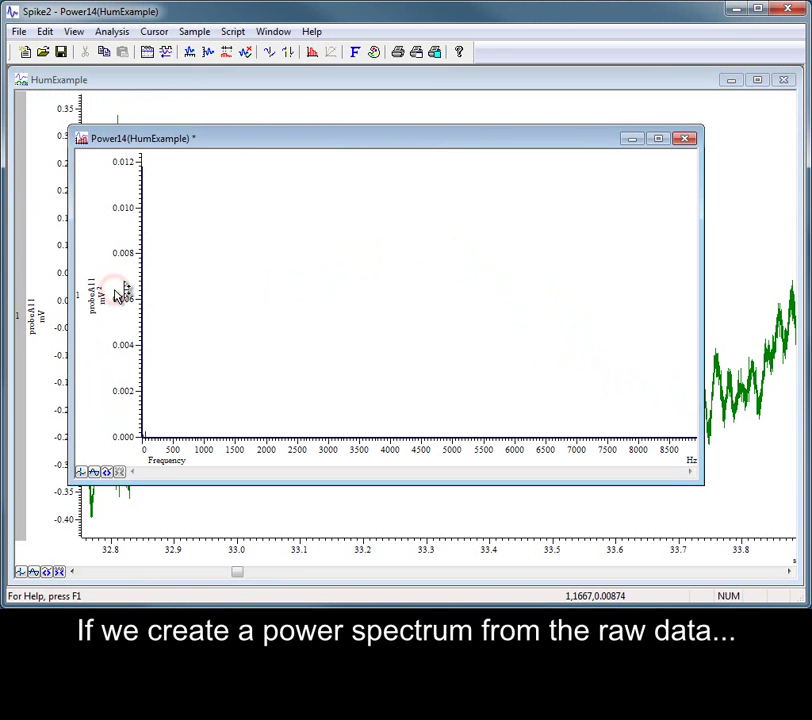
Put the spectrum on an optimised logarithmic power axis and zoom to about 0–1100 Hz.
{"action": "double_click", "coordinate": [131, 288]}
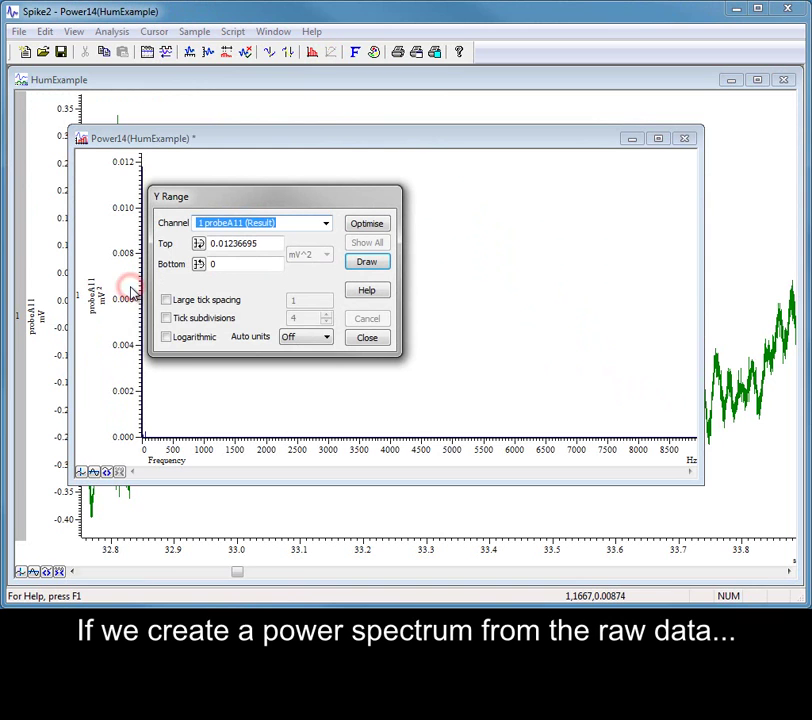
{"action": "left_click", "coordinate": [170, 337]}
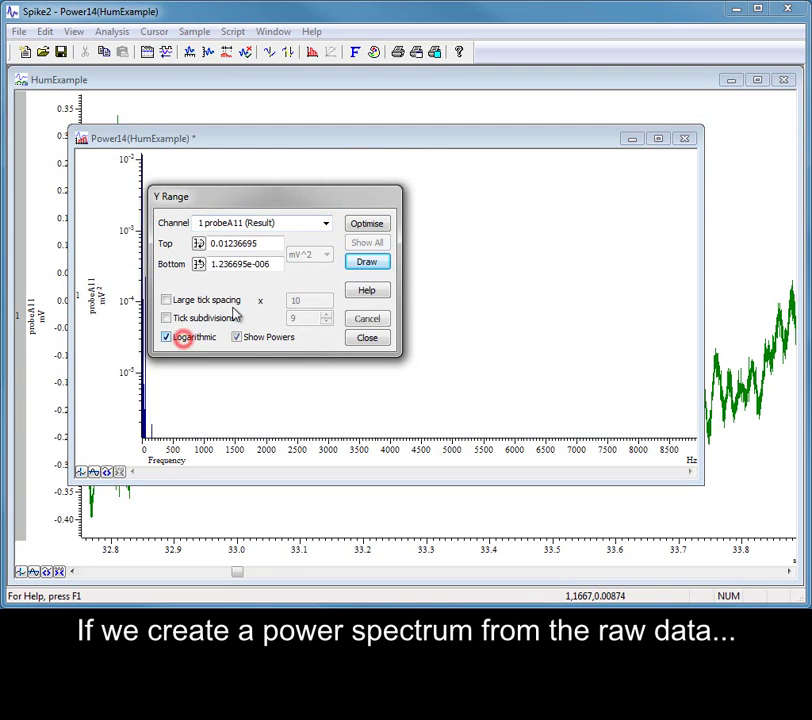
{"action": "left_click", "coordinate": [368, 223]}
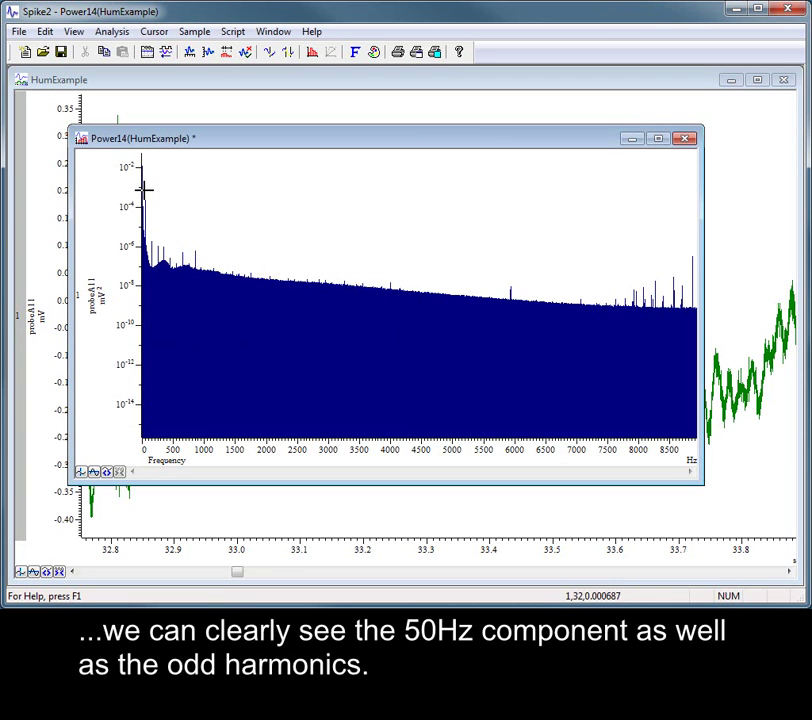
{"action": "left_click_drag", "start_coordinate": [143, 188], "coordinate": [213, 274]}
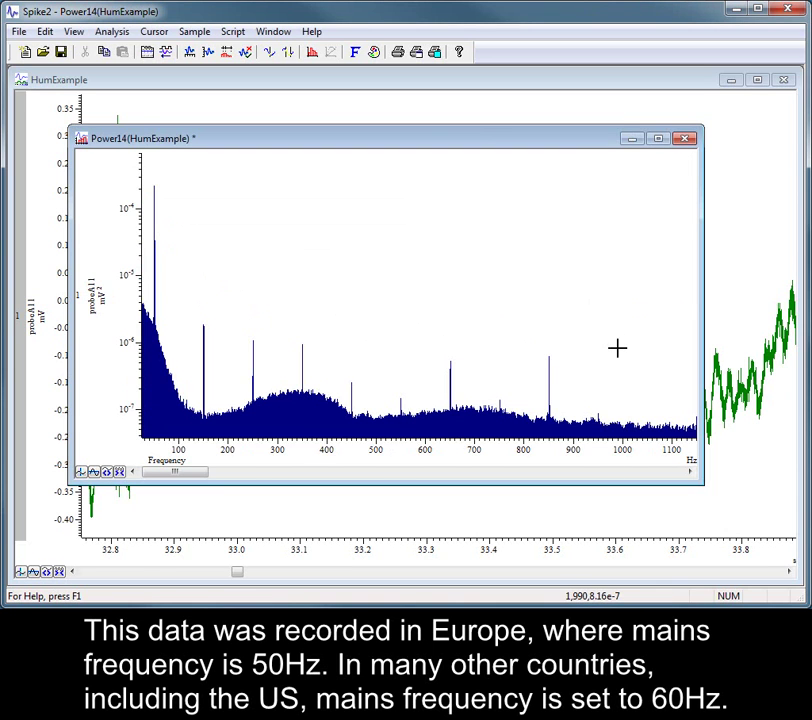
Discard the Power14 spectrum without saving, then review channels 2, v1 and 22 HumMkr.
{"action": "left_click", "coordinate": [684, 138]}
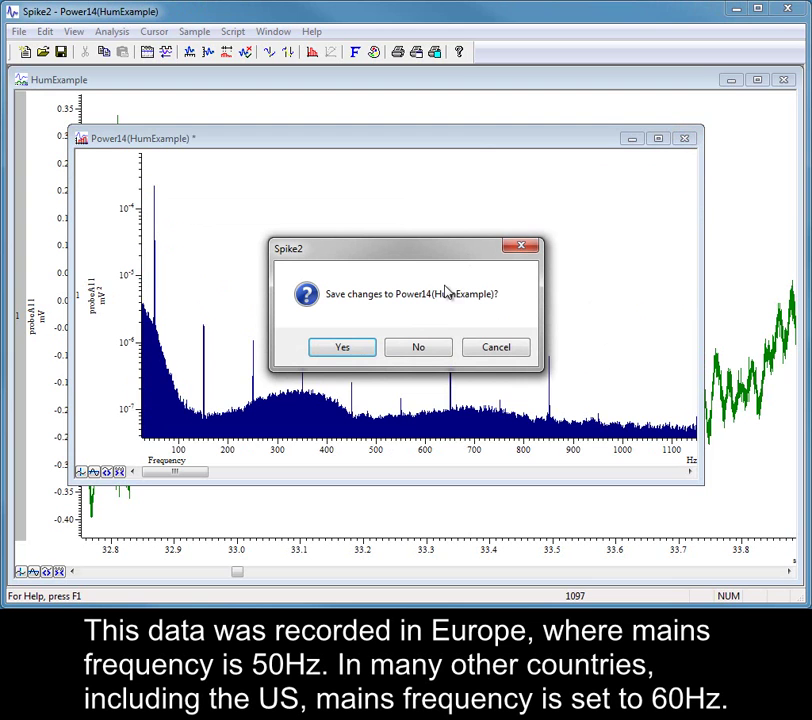
{"action": "left_click", "coordinate": [428, 346]}
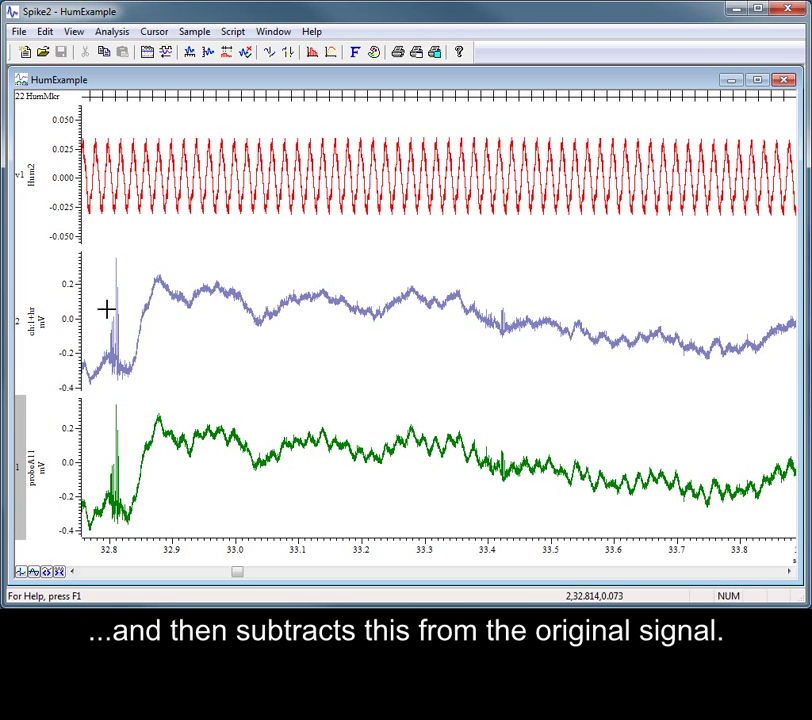
{"action": "left_click", "coordinate": [22, 325]}
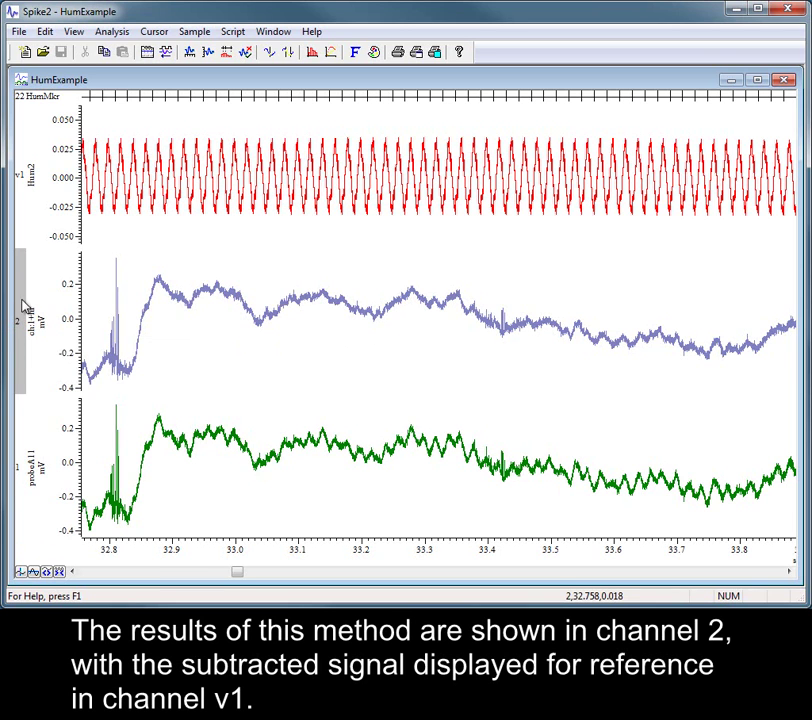
{"action": "left_click", "coordinate": [22, 185]}
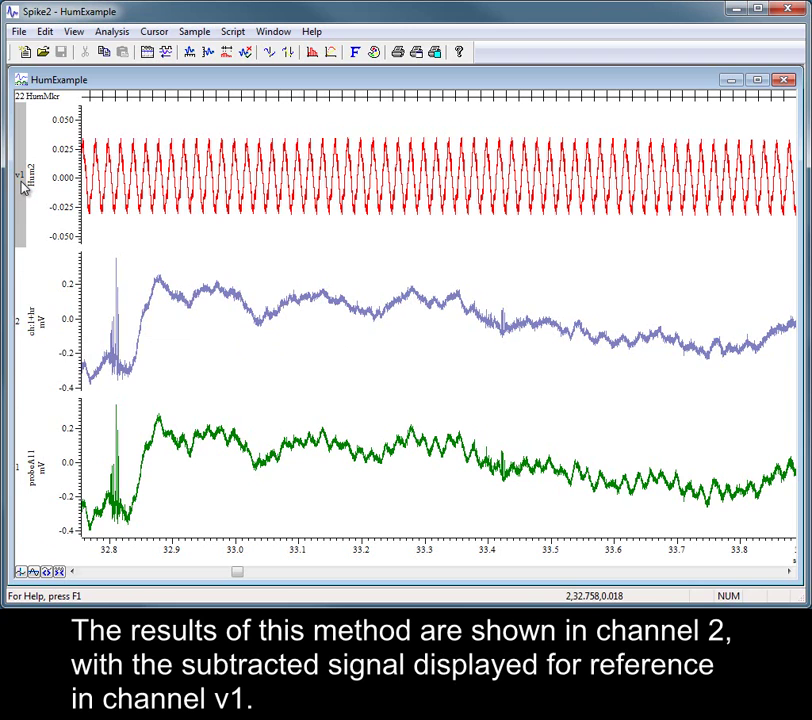
{"action": "left_click", "coordinate": [22, 325]}
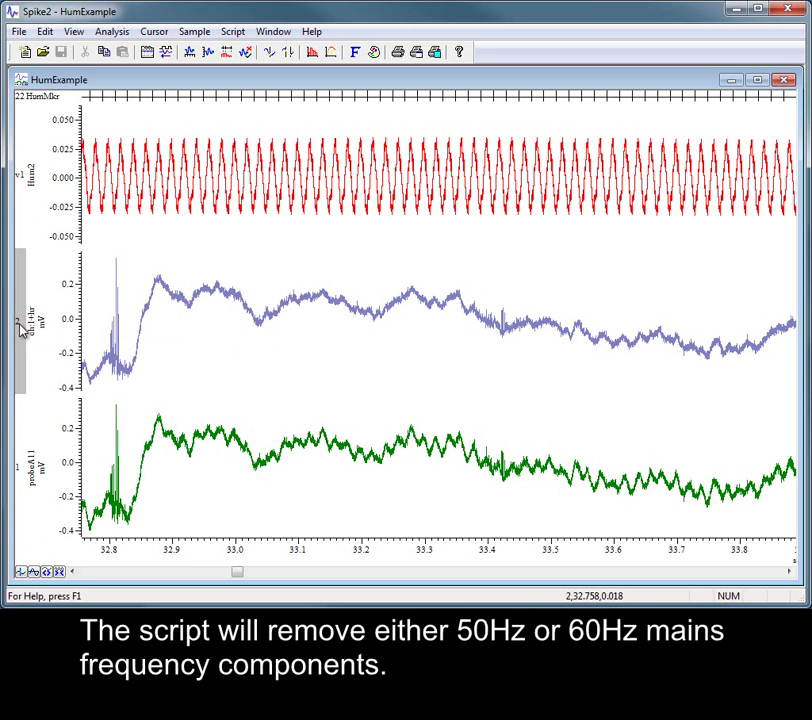
{"action": "left_click", "coordinate": [22, 185]}
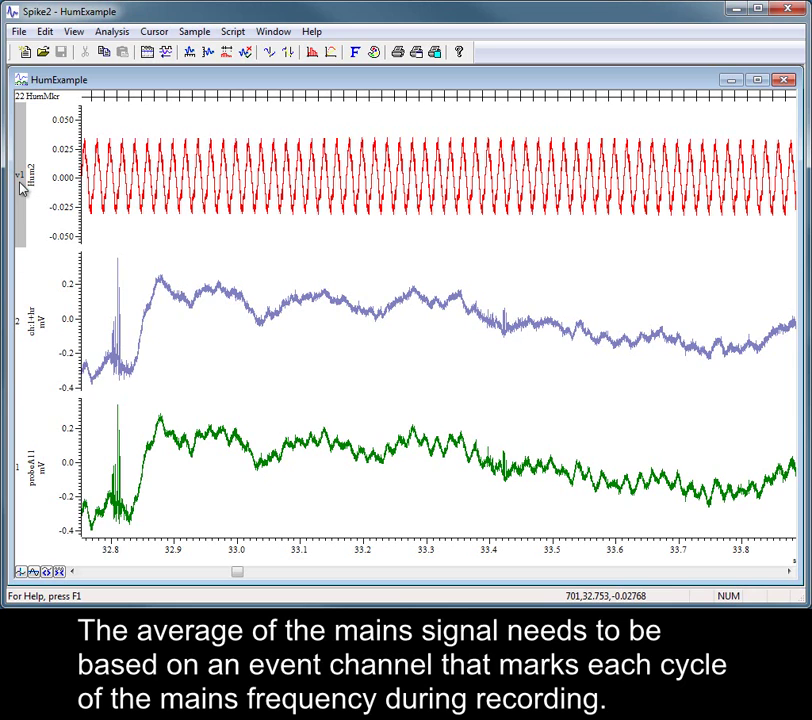
{"action": "left_click", "coordinate": [21, 99]}
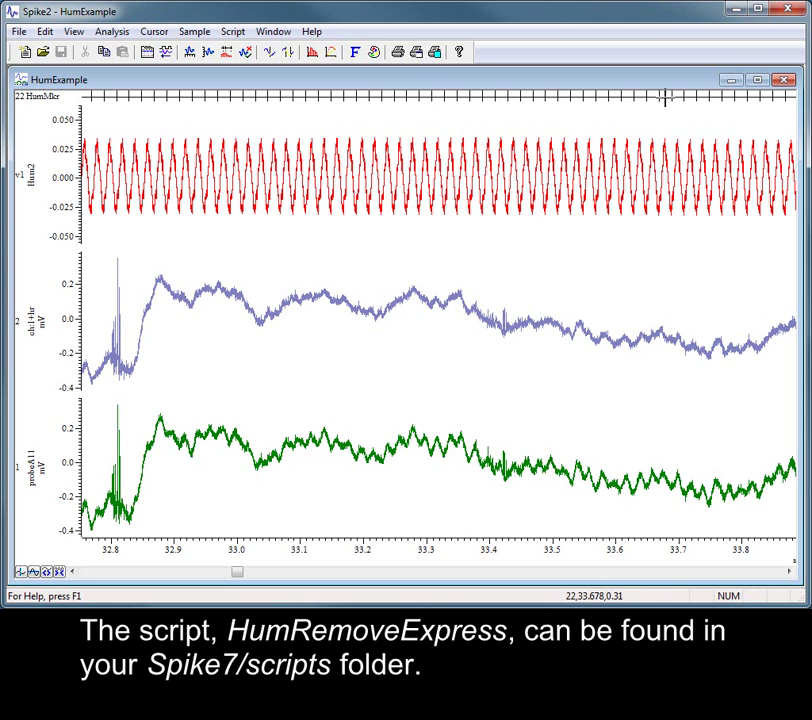
Close HumExample, then load and run HumRemoveExpress and add it to the Script Bar.
{"action": "left_click", "coordinate": [783, 80]}
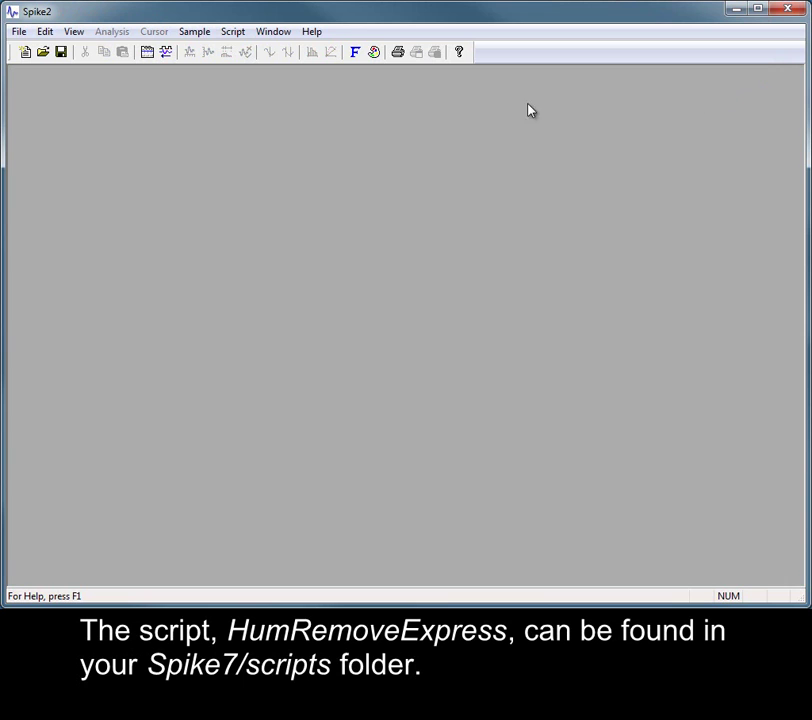
{"action": "left_click", "coordinate": [232, 32]}
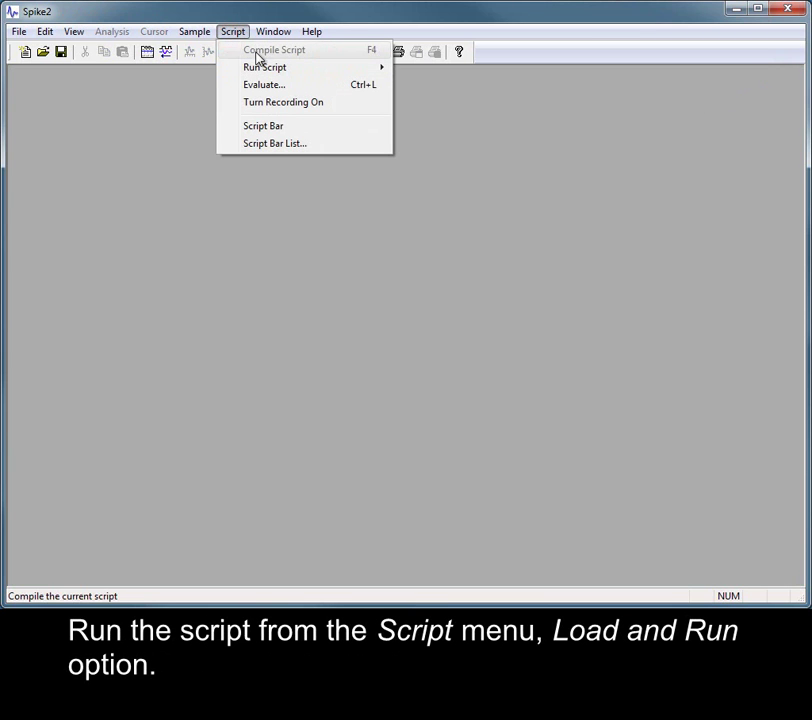
{"action": "mouse_move", "coordinate": [362, 76]}
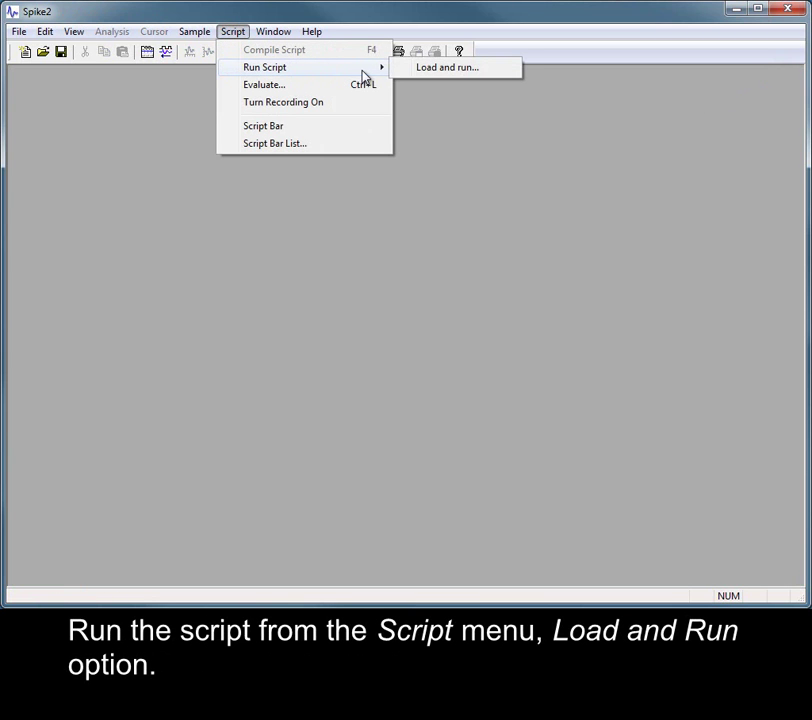
{"action": "left_click", "coordinate": [449, 69]}
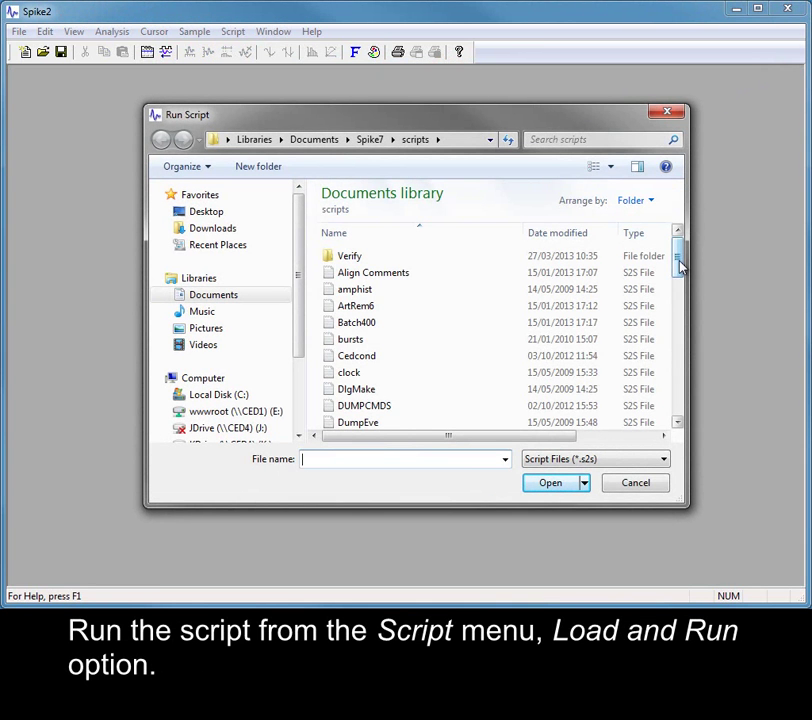
{"action": "left_click_drag", "start_coordinate": [678, 263], "coordinate": [676, 339]}
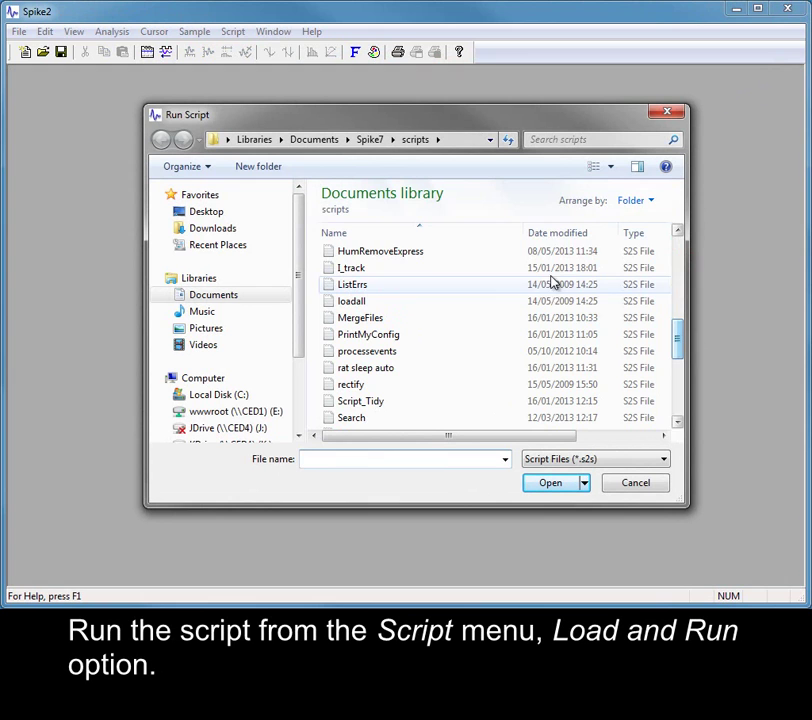
{"action": "left_click", "coordinate": [462, 252]}
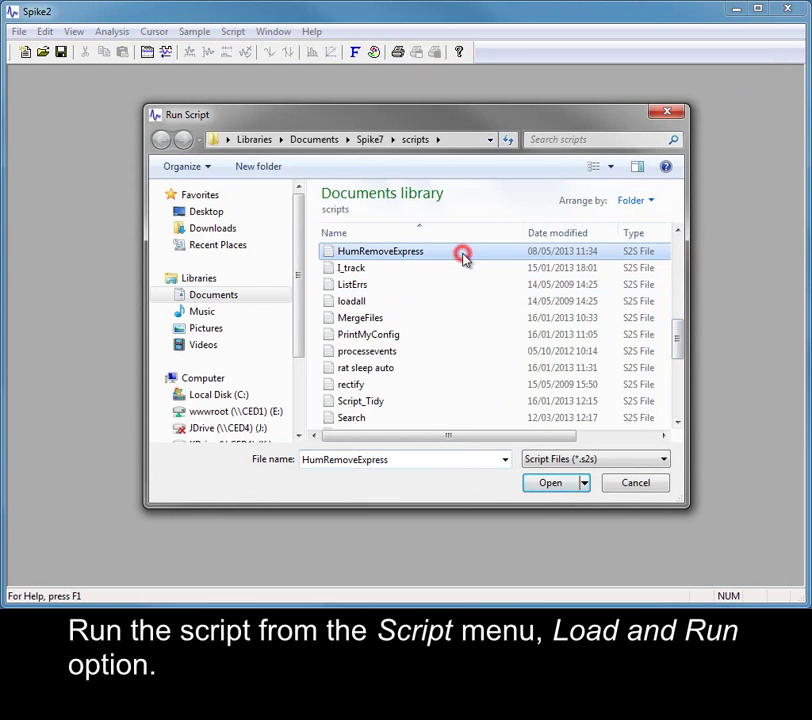
{"action": "left_click", "coordinate": [559, 488]}
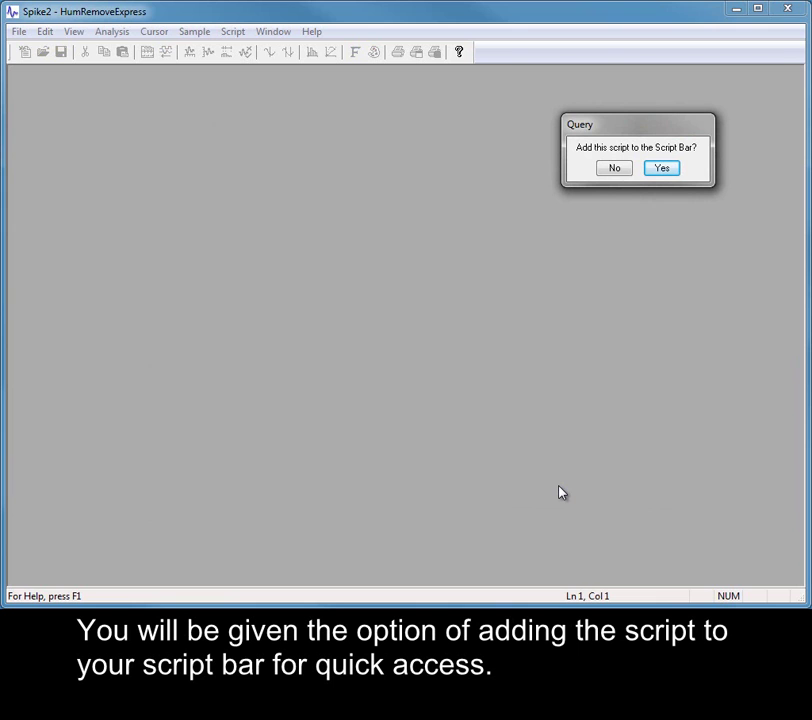
{"action": "left_click", "coordinate": [658, 170]}
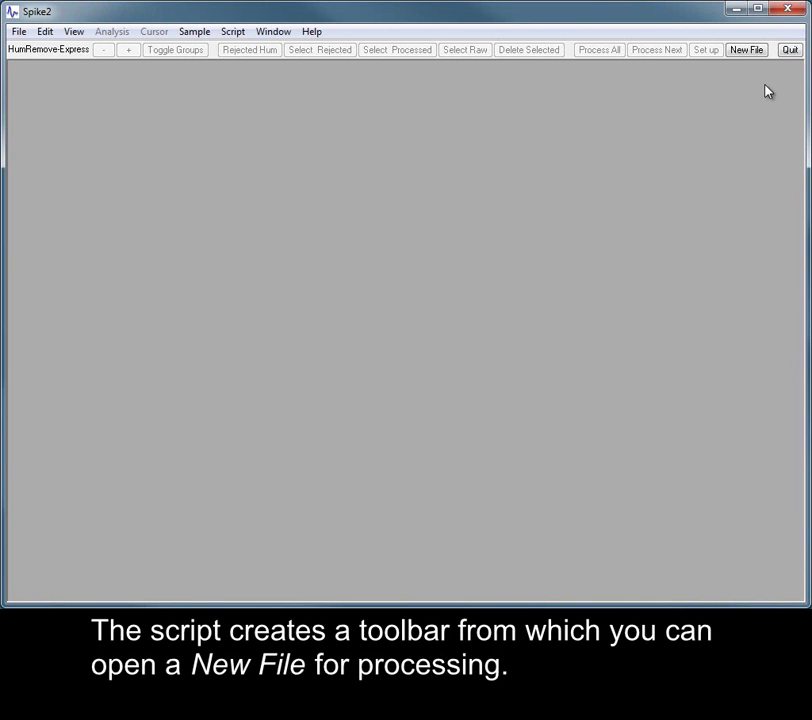
Open the HumRawData recording through the HumRemove-Express toolbar's New File command.
{"action": "left_click", "coordinate": [750, 50]}
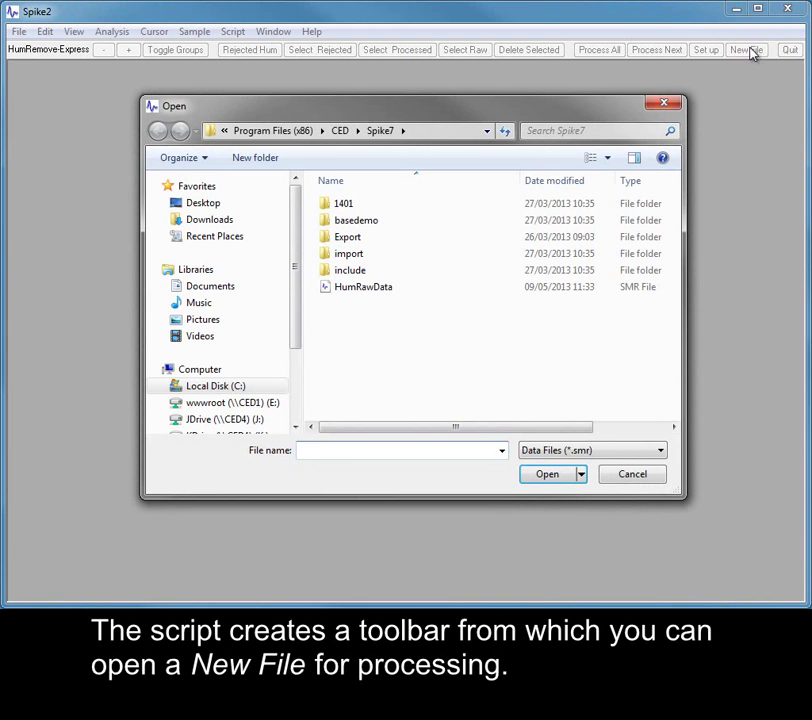
{"action": "left_click", "coordinate": [365, 288]}
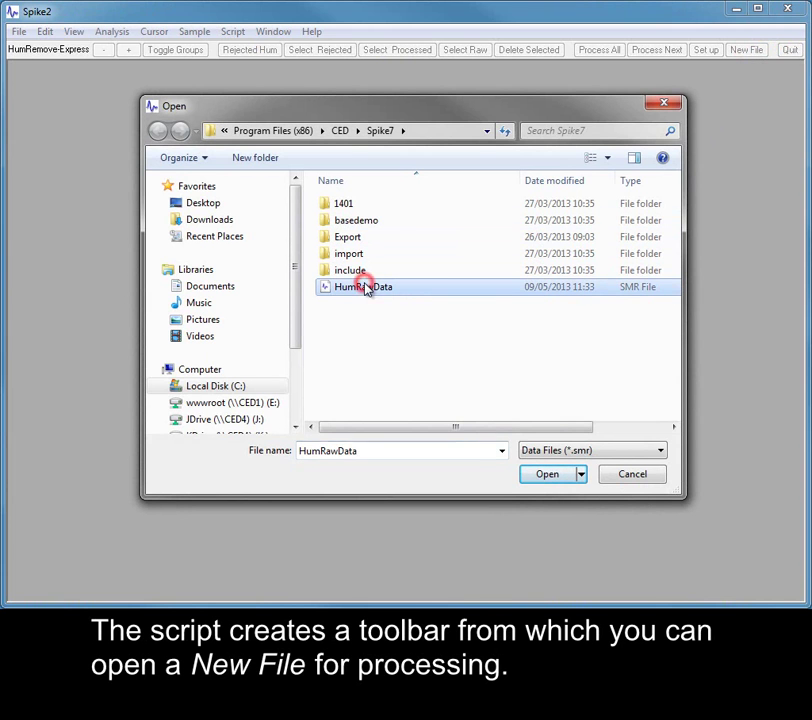
{"action": "left_click", "coordinate": [545, 476]}
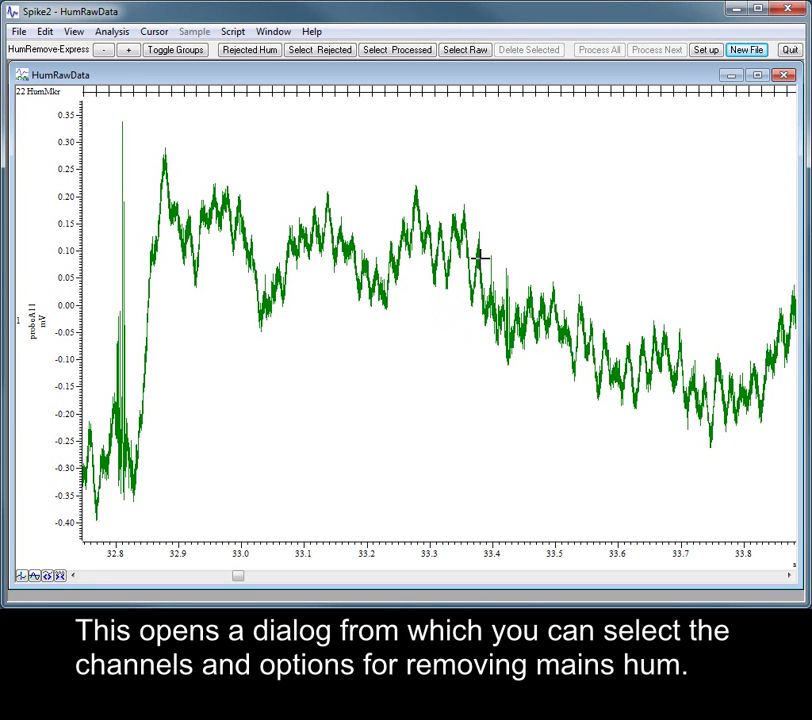
In hum cancellation setup, keep marker 22 HumMkr, channel 1, and times 0 to 149.9999704 s.
{"action": "left_click", "coordinate": [706, 52]}
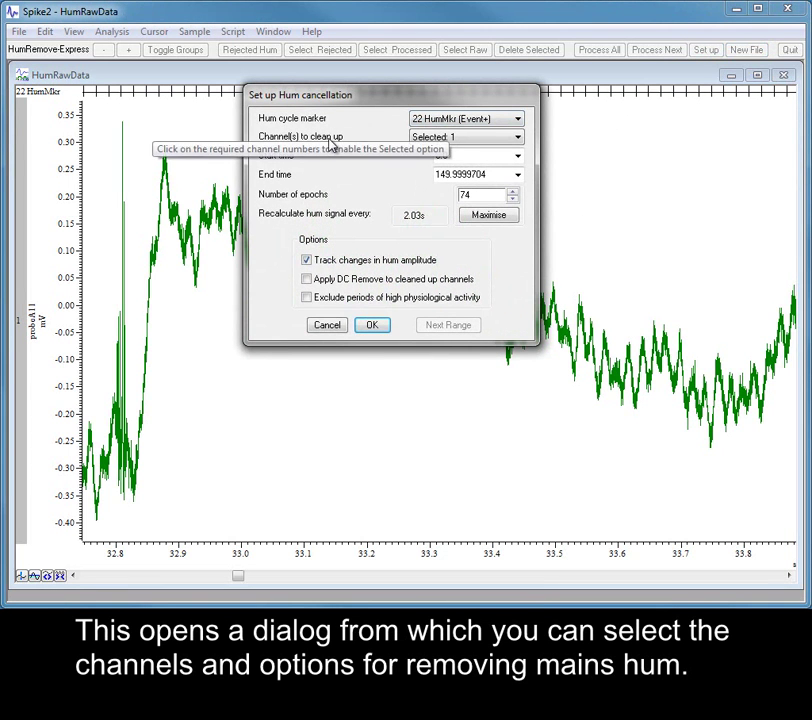
{"action": "left_click", "coordinate": [530, 143]}
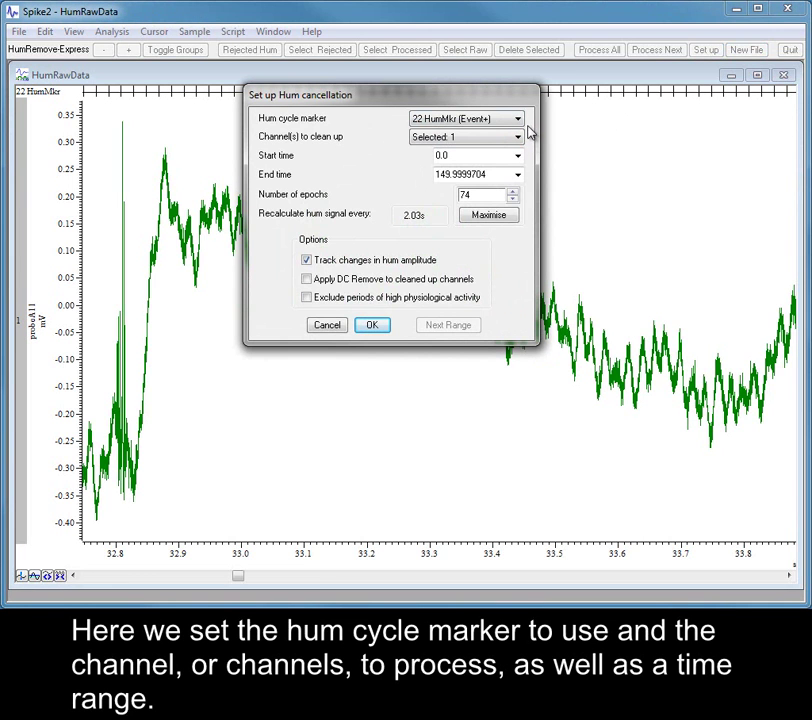
{"action": "left_click", "coordinate": [526, 119]}
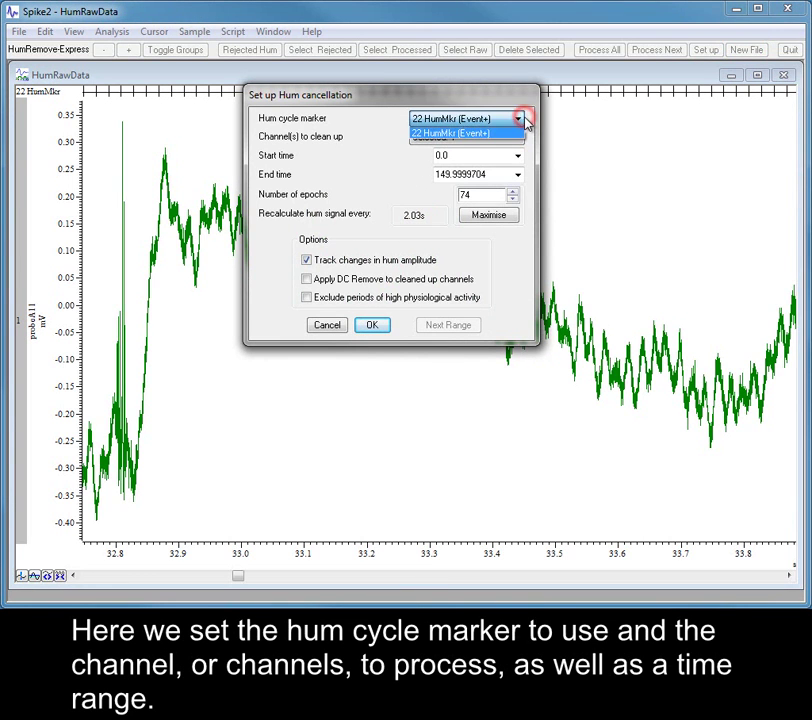
{"action": "left_click", "coordinate": [537, 140]}
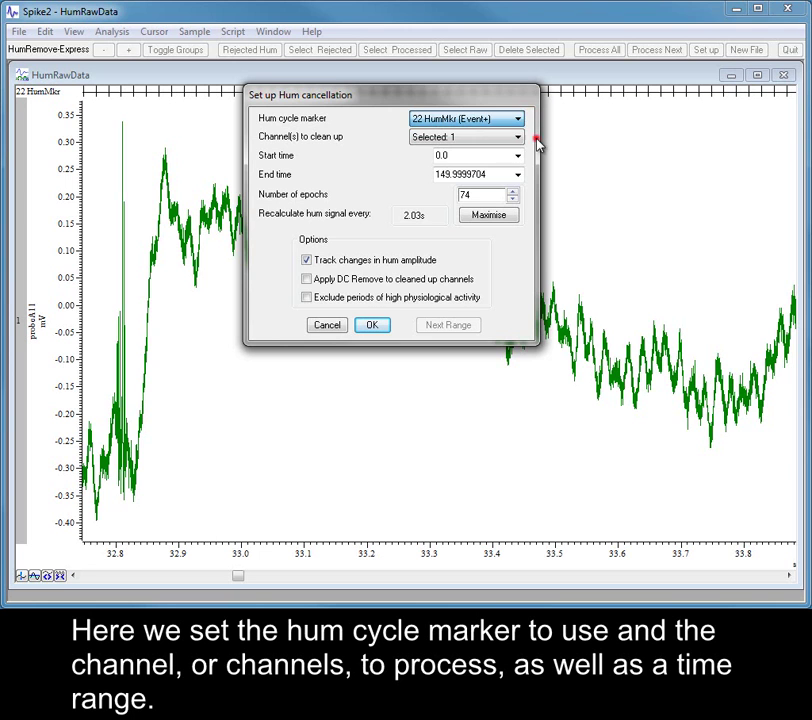
{"action": "left_click", "coordinate": [520, 138]}
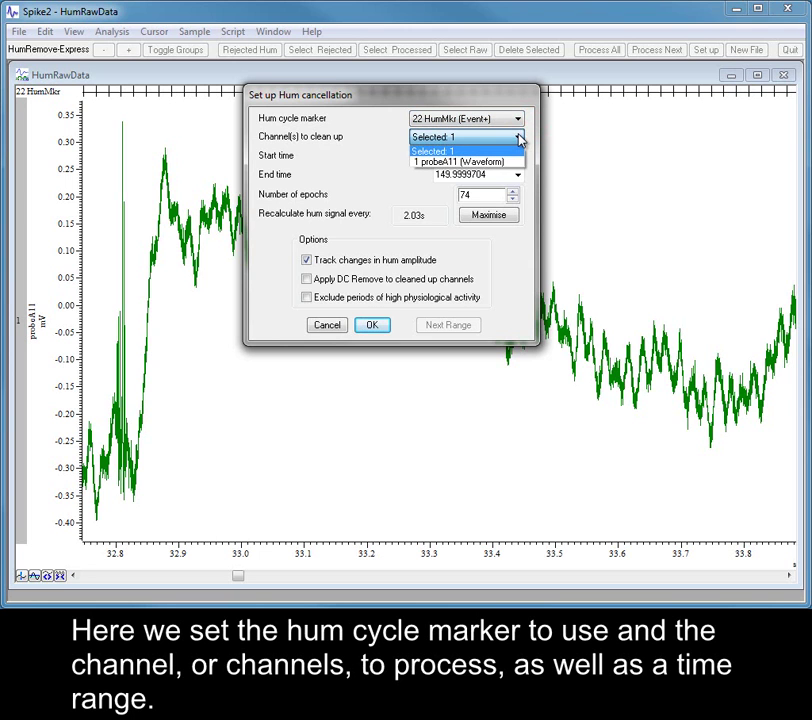
{"action": "left_click", "coordinate": [533, 167]}
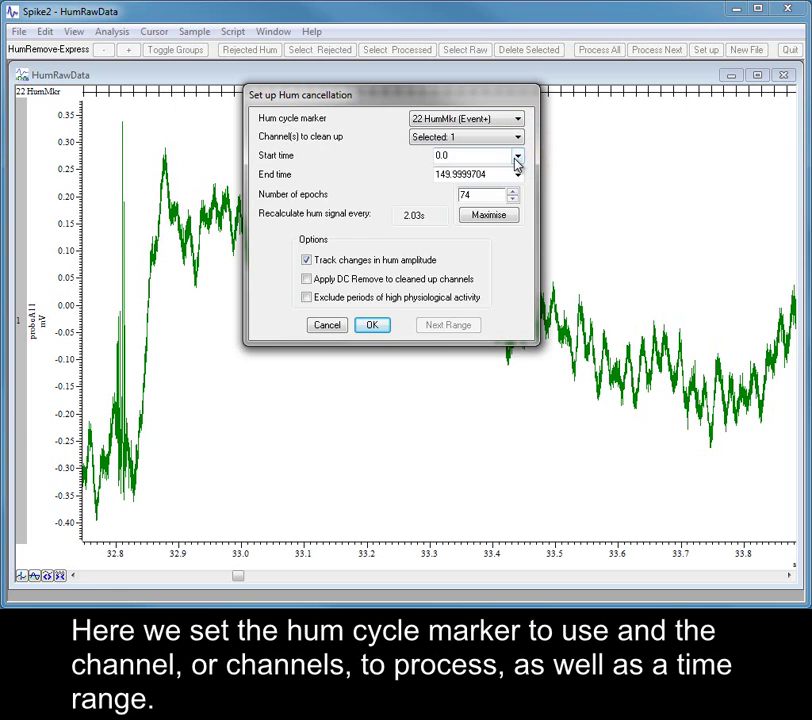
{"action": "left_click", "coordinate": [518, 156]}
{"action": "left_click", "coordinate": [531, 157]}
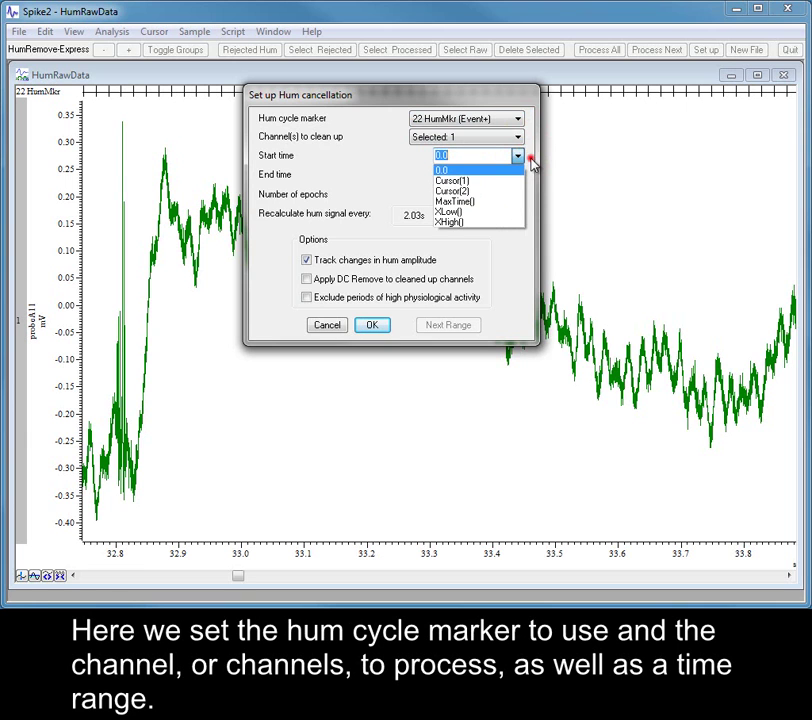
{"action": "left_click", "coordinate": [518, 175]}
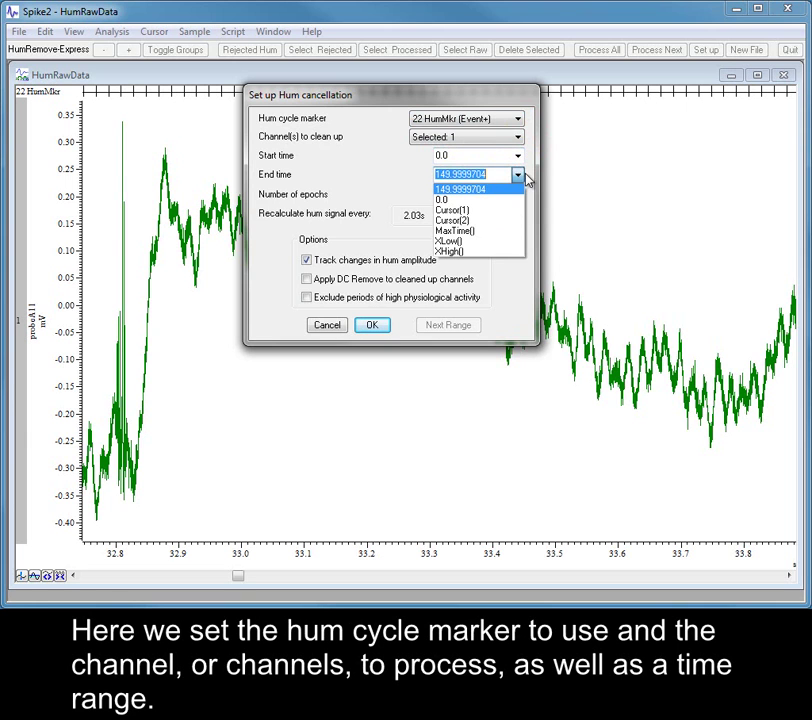
{"action": "left_click", "coordinate": [531, 177]}
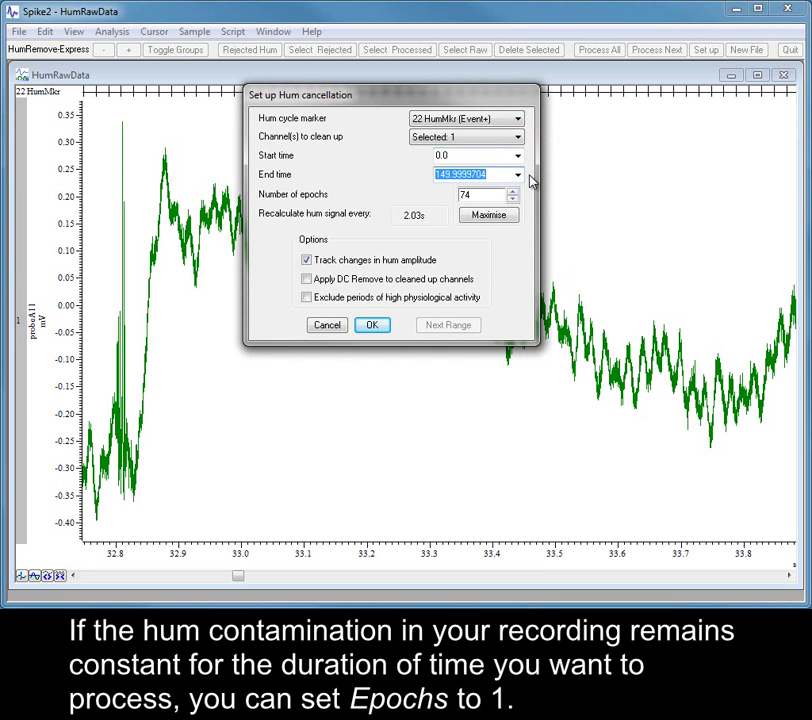
Try 1 epoch, then maximise the number of epochs back to 74.
{"action": "double_click", "coordinate": [474, 199]}
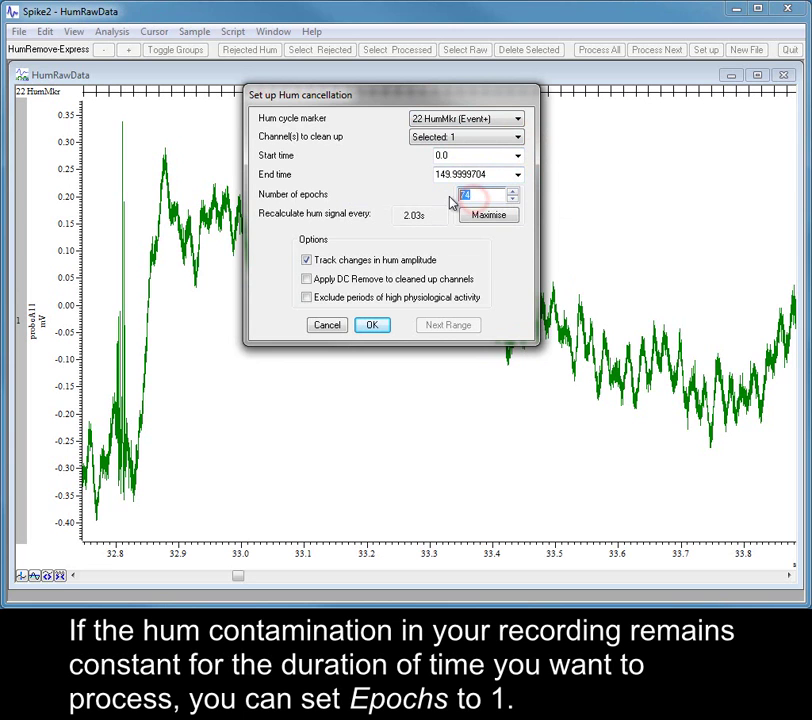
{"action": "type", "text": "1"}
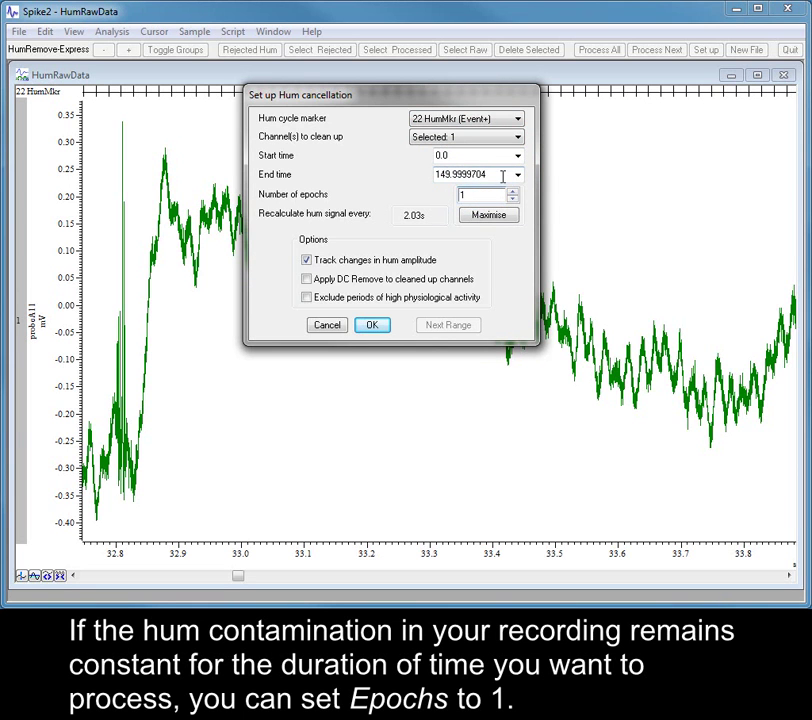
{"action": "double_click", "coordinate": [500, 176]}
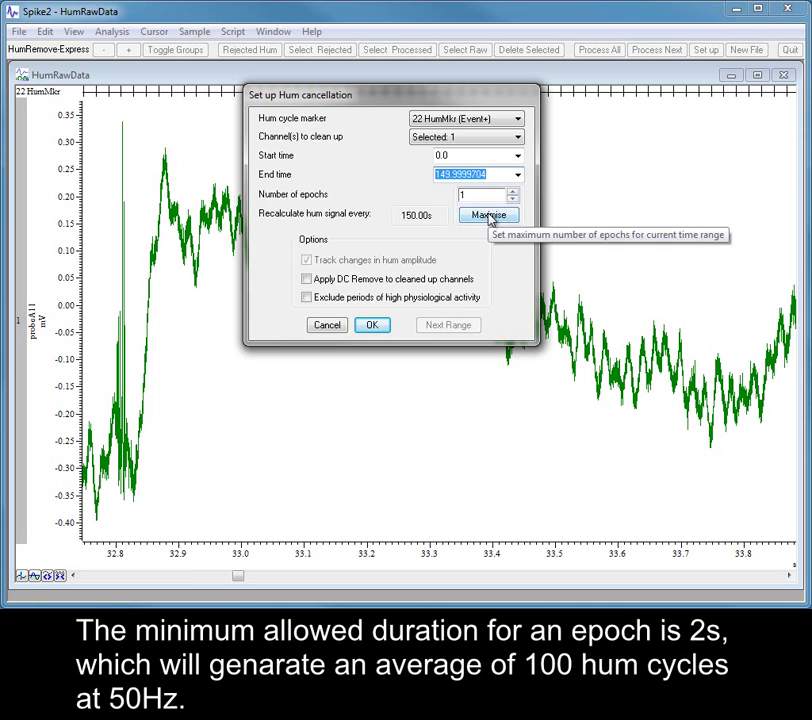
{"action": "left_click", "coordinate": [490, 216]}
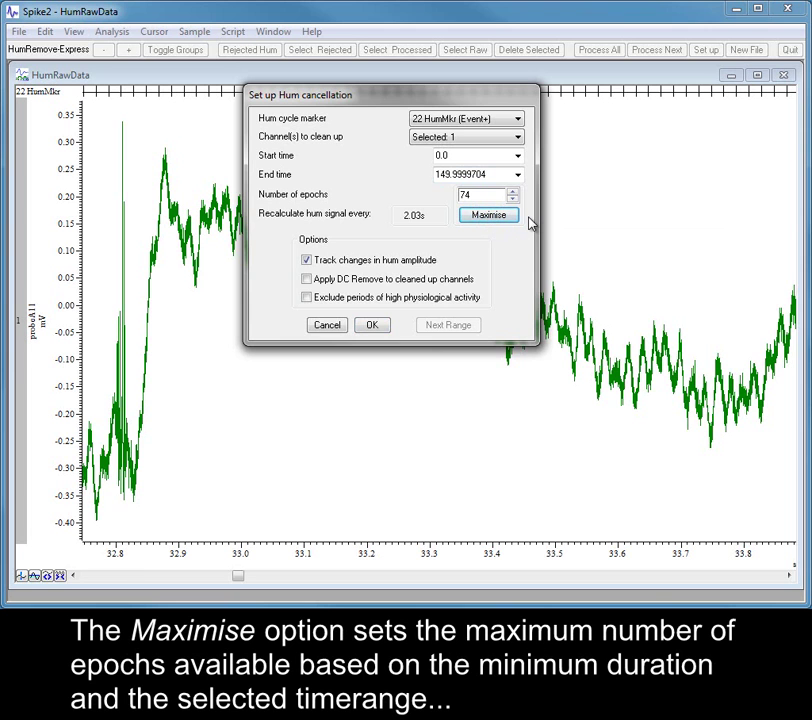
{"action": "left_click", "coordinate": [531, 220]}
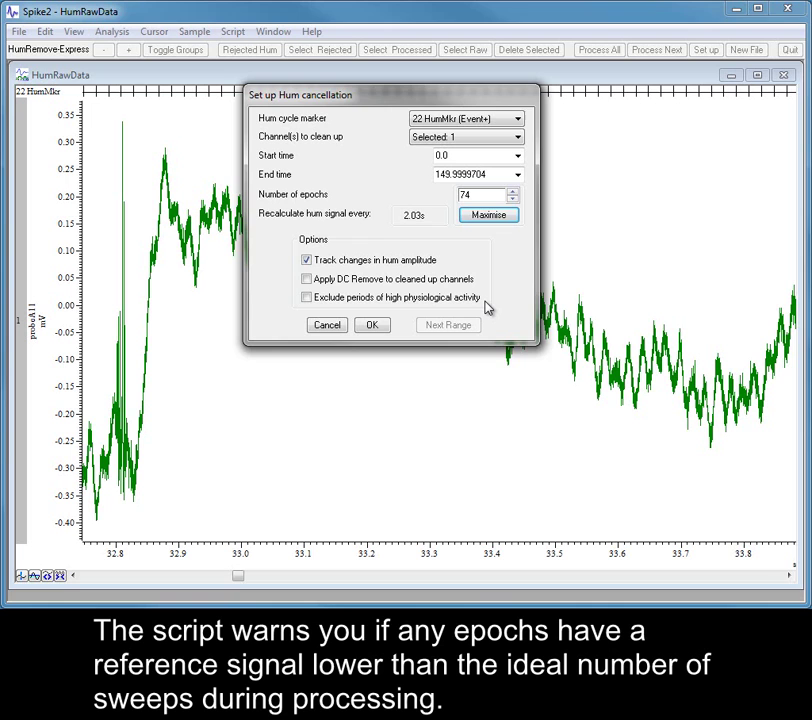
{"action": "left_click", "coordinate": [487, 304]}
Accept the hum cancellation settings and process the next channel, creating the cleaned ch1Hr channel.
{"action": "left_click", "coordinate": [371, 325]}
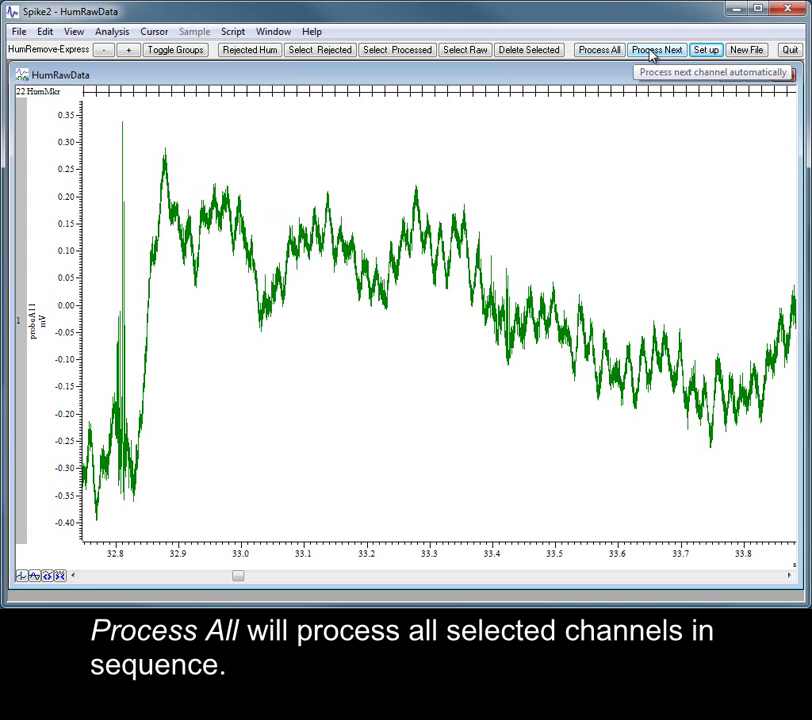
{"action": "left_click", "coordinate": [650, 54]}
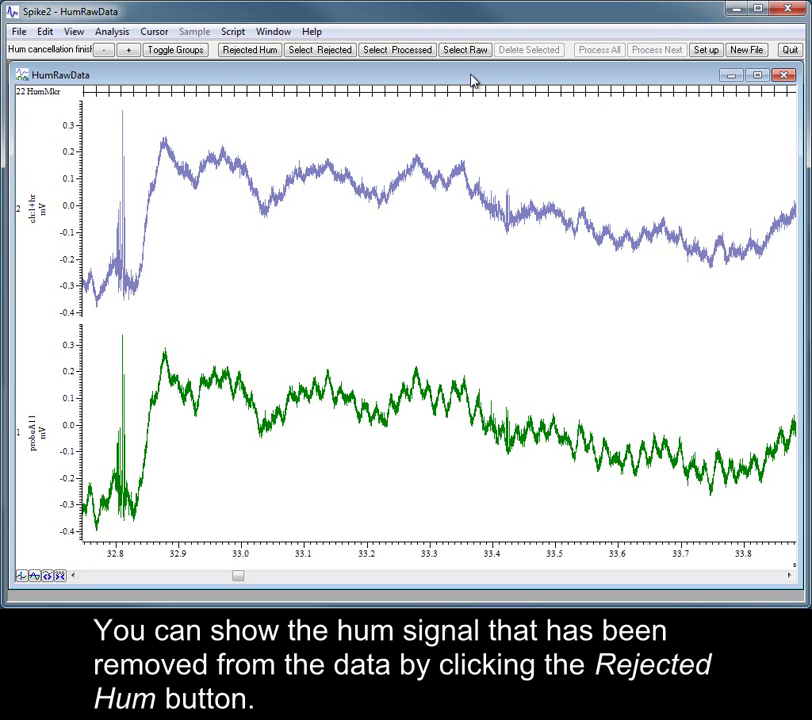
Show channel 2's rejected hum as Hum2, then select the rejected, processed and raw channels in turn.
{"action": "left_click", "coordinate": [250, 55]}
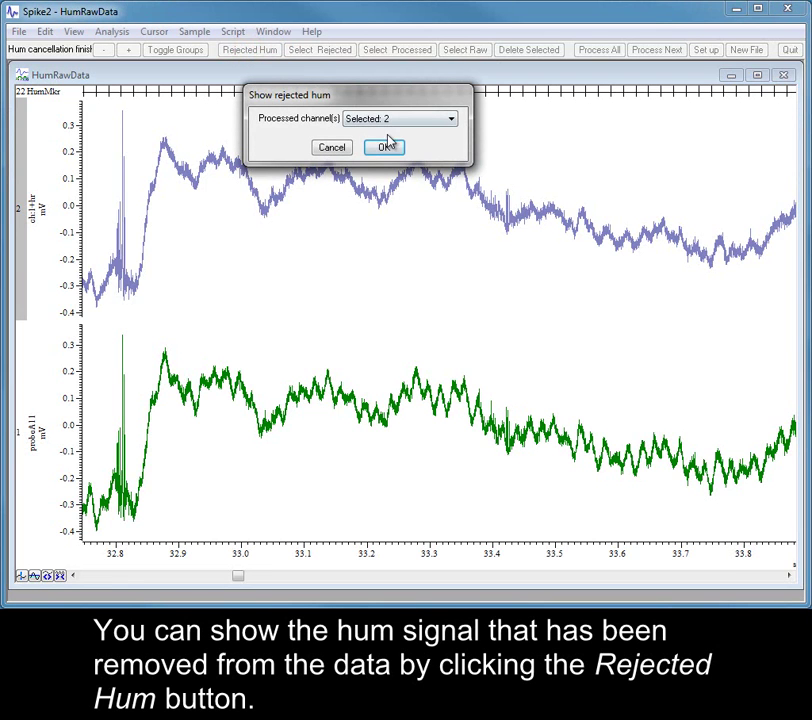
{"action": "left_click", "coordinate": [385, 147]}
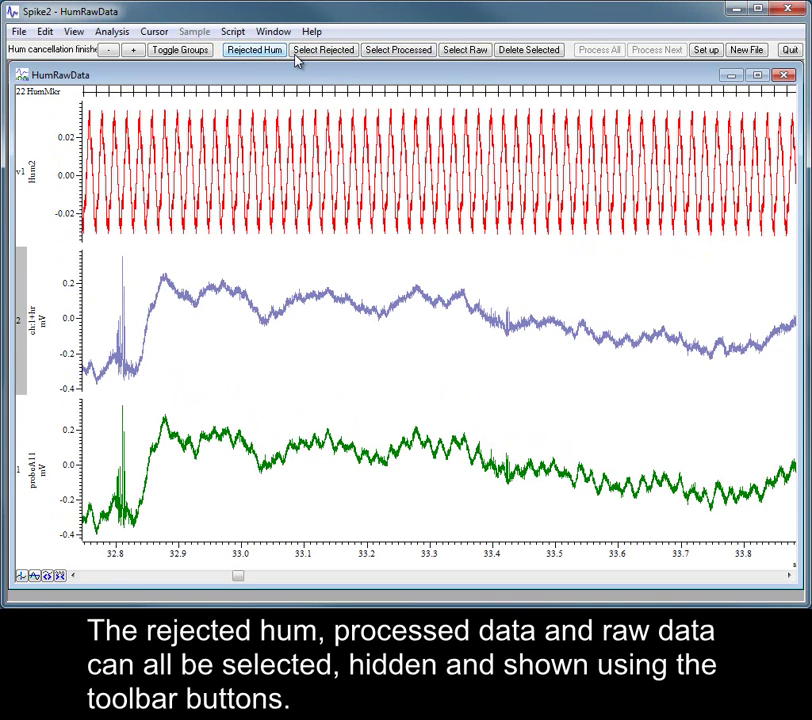
{"action": "left_click", "coordinate": [325, 53]}
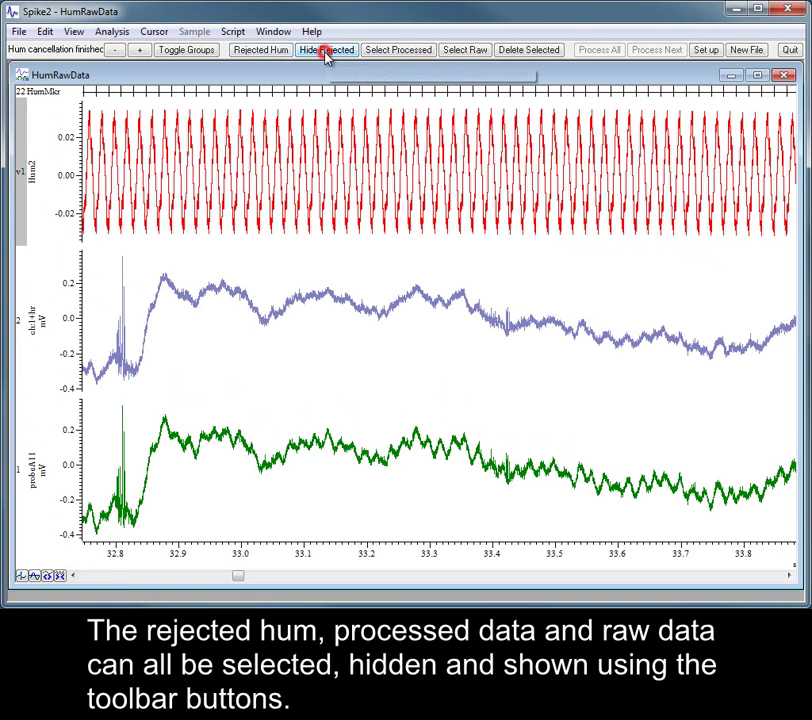
{"action": "left_click", "coordinate": [398, 51]}
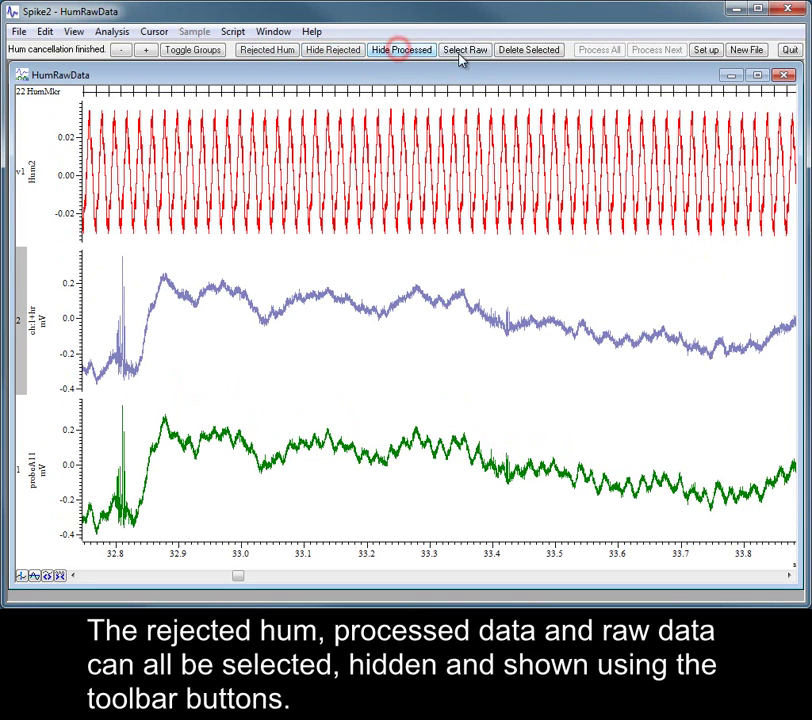
{"action": "left_click", "coordinate": [472, 55]}
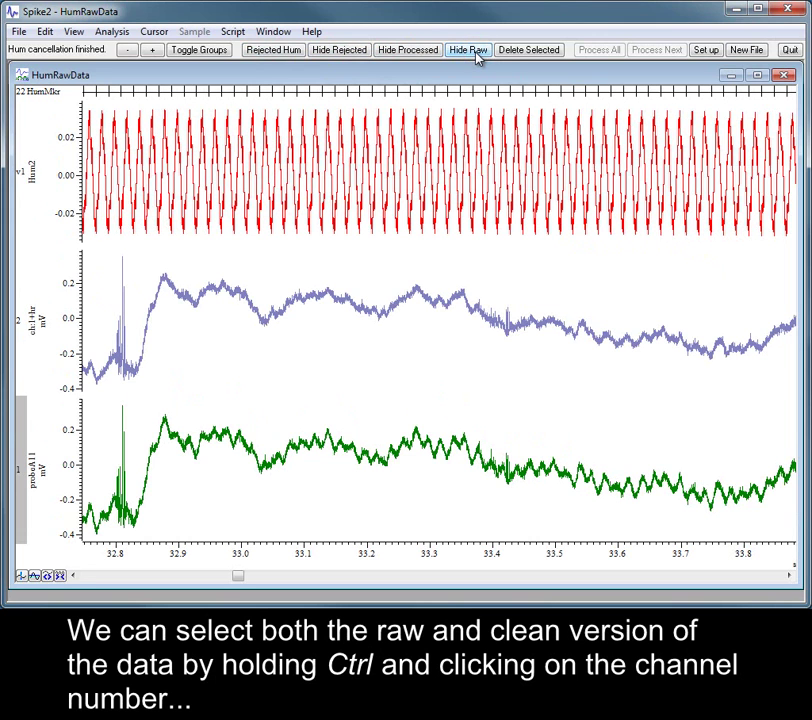
Add channel 2 to the selection and process a Power Spectrum of channels 1 and 2.
{"action": "left_click", "coordinate": [26, 325], "text": "ctrl"}
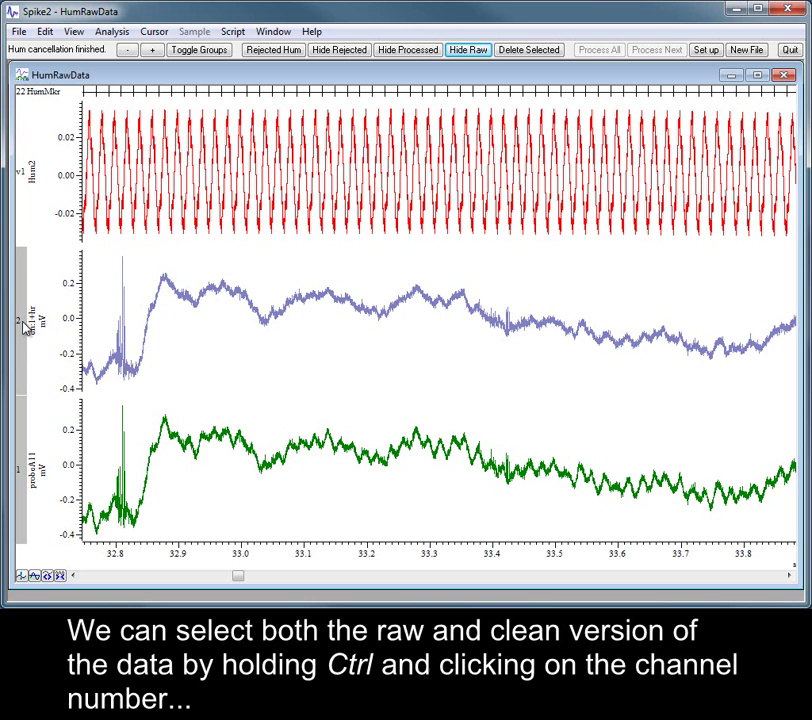
{"action": "left_click", "coordinate": [121, 33]}
{"action": "mouse_move", "coordinate": [136, 85]}
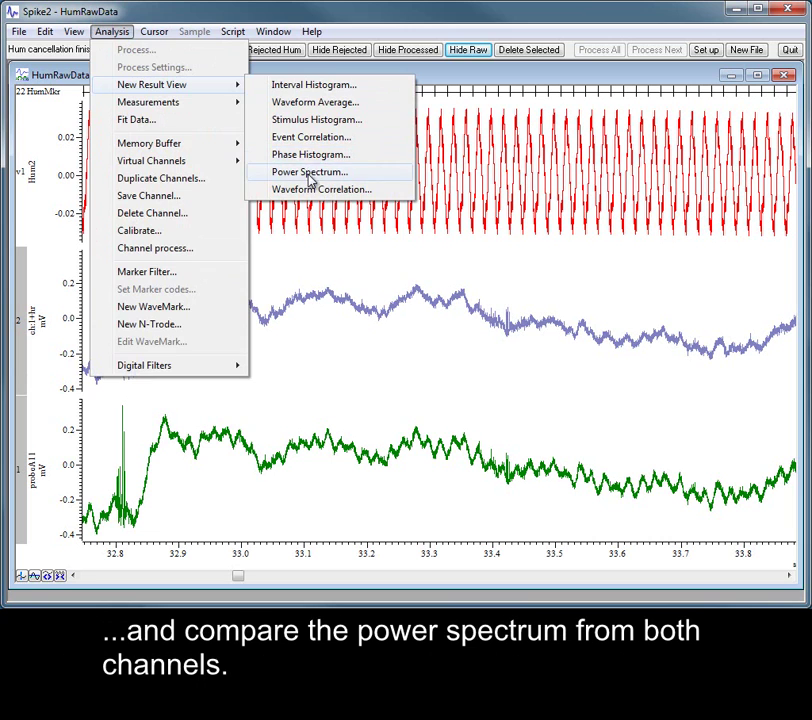
{"action": "left_click", "coordinate": [310, 174]}
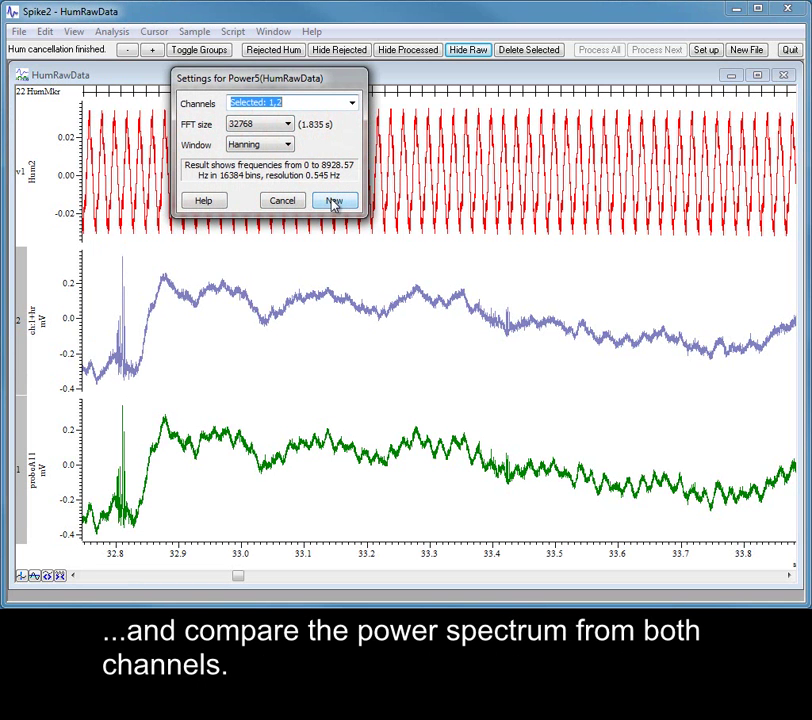
{"action": "left_click", "coordinate": [334, 201]}
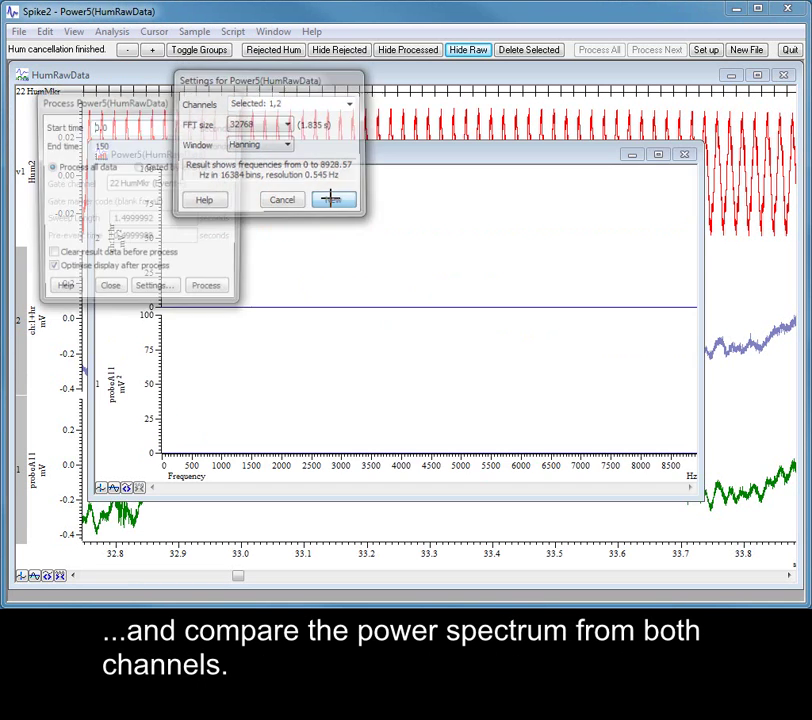
{"action": "left_click", "coordinate": [210, 292]}
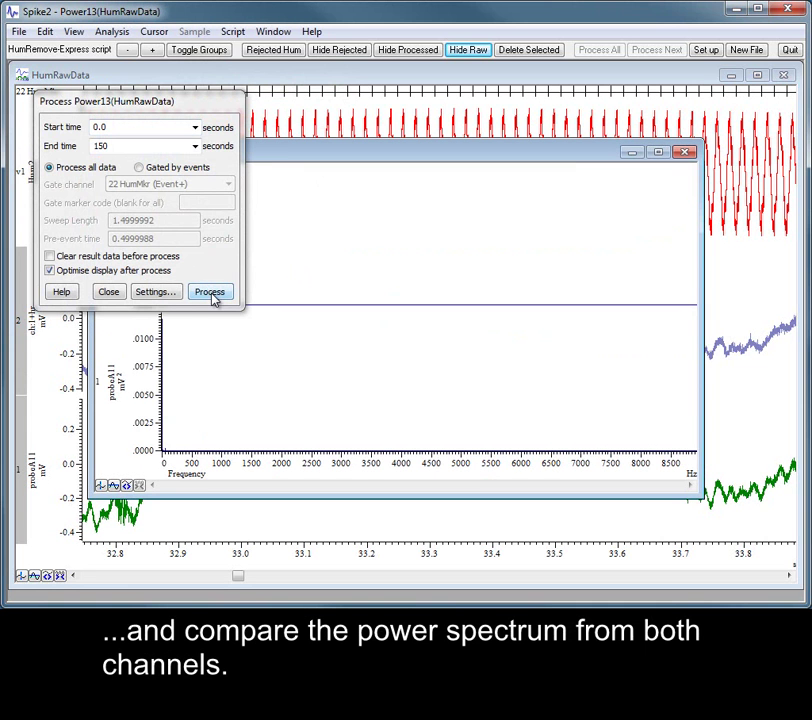
{"action": "left_click", "coordinate": [108, 292]}
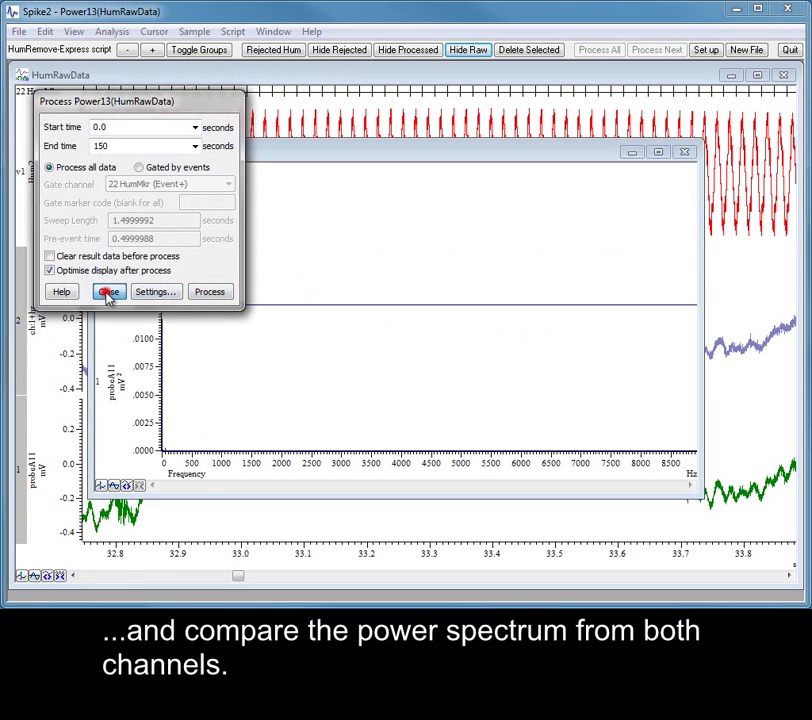
Give both spectra optimised logarithmic y-axes and zoom to frequencies below about 800 Hz.
{"action": "double_click", "coordinate": [154, 361]}
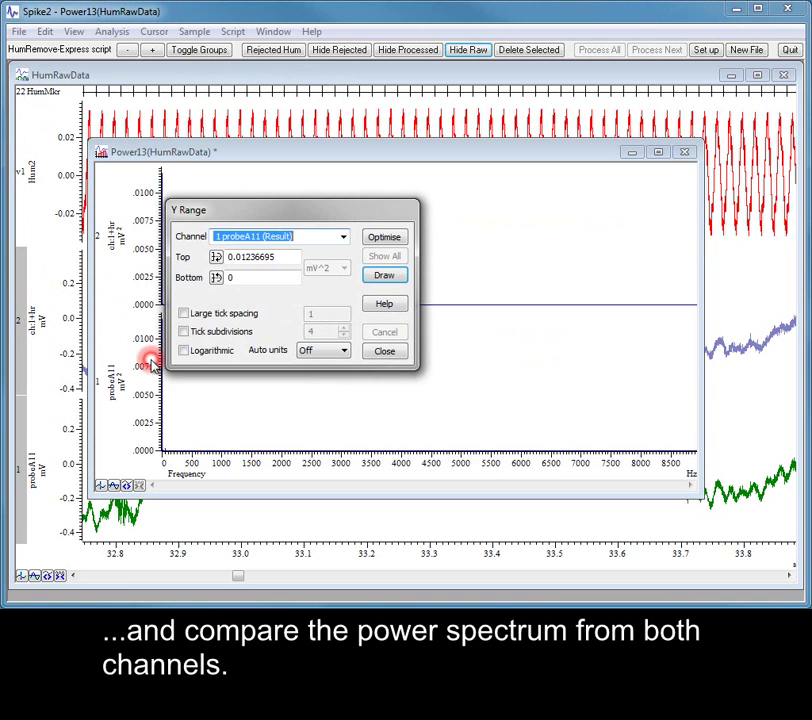
{"action": "left_click", "coordinate": [196, 350]}
{"action": "left_click", "coordinate": [384, 237]}
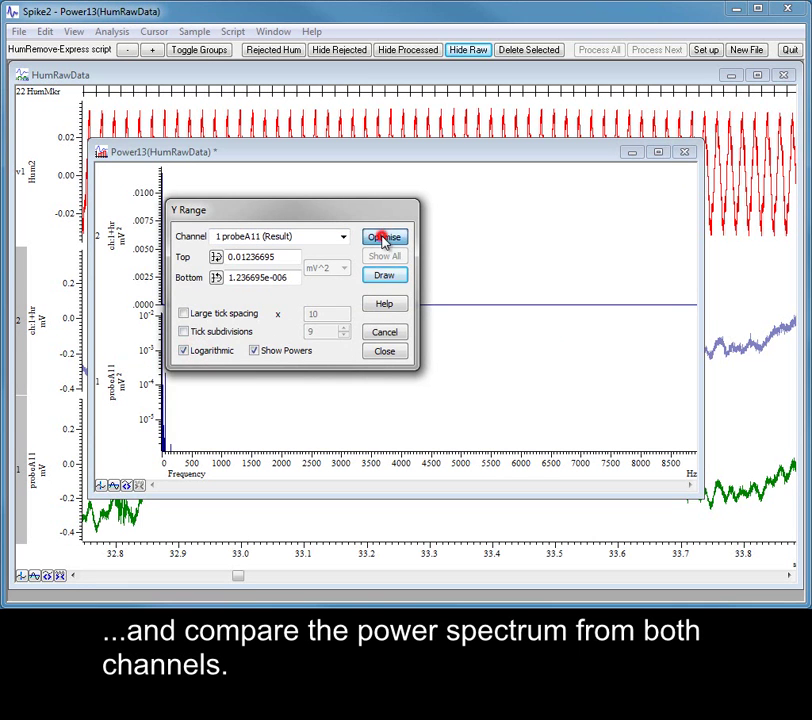
{"action": "double_click", "coordinate": [145, 225]}
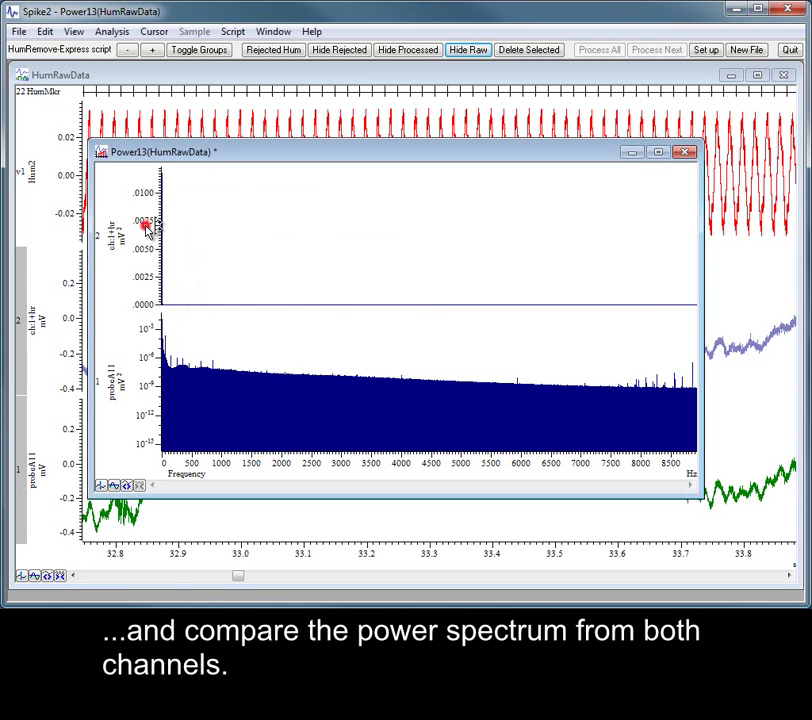
{"action": "left_click", "coordinate": [222, 350]}
{"action": "left_click", "coordinate": [384, 238]}
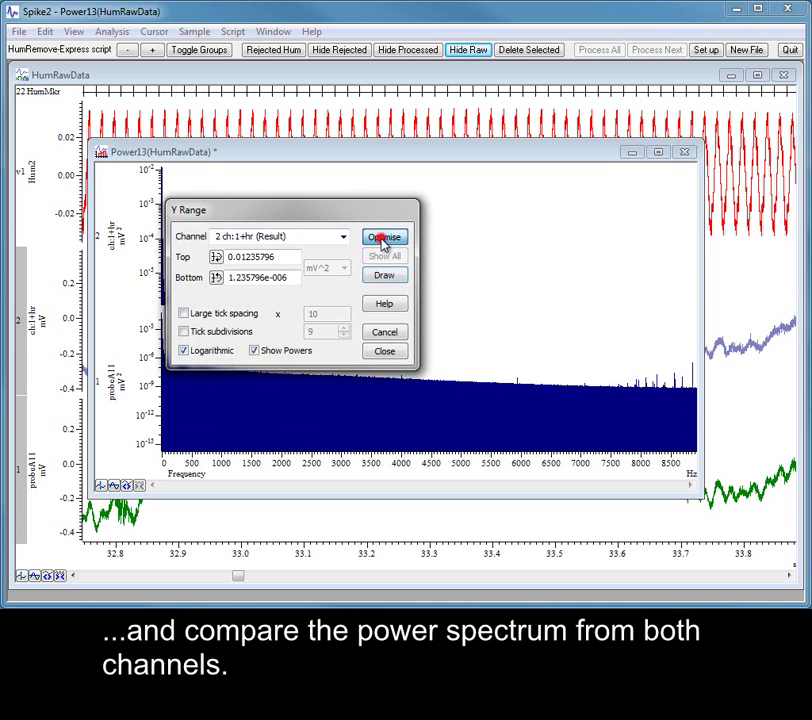
{"action": "left_click_drag", "start_coordinate": [162, 327], "coordinate": [243, 370]}
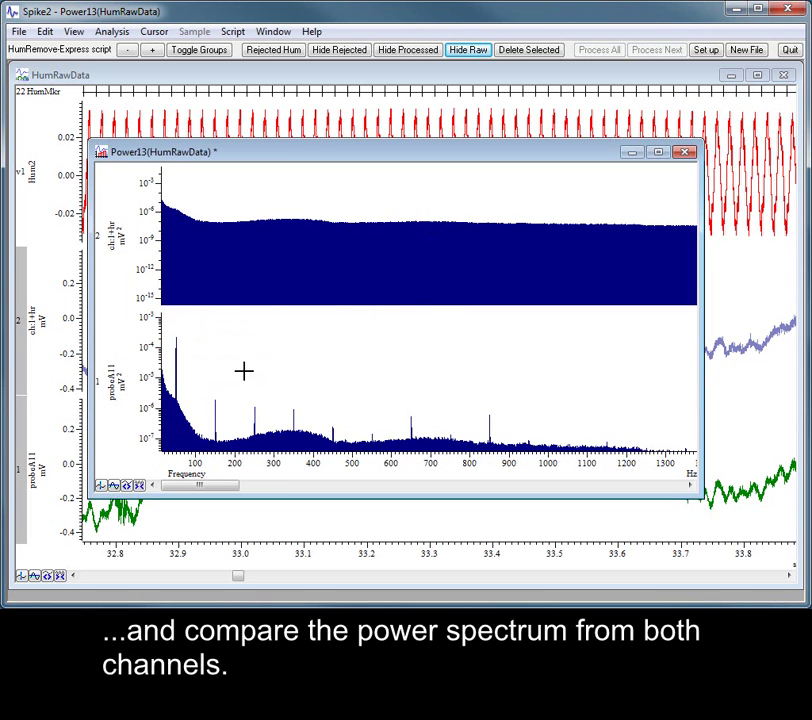
{"action": "left_click_drag", "start_coordinate": [164, 185], "coordinate": [468, 238]}
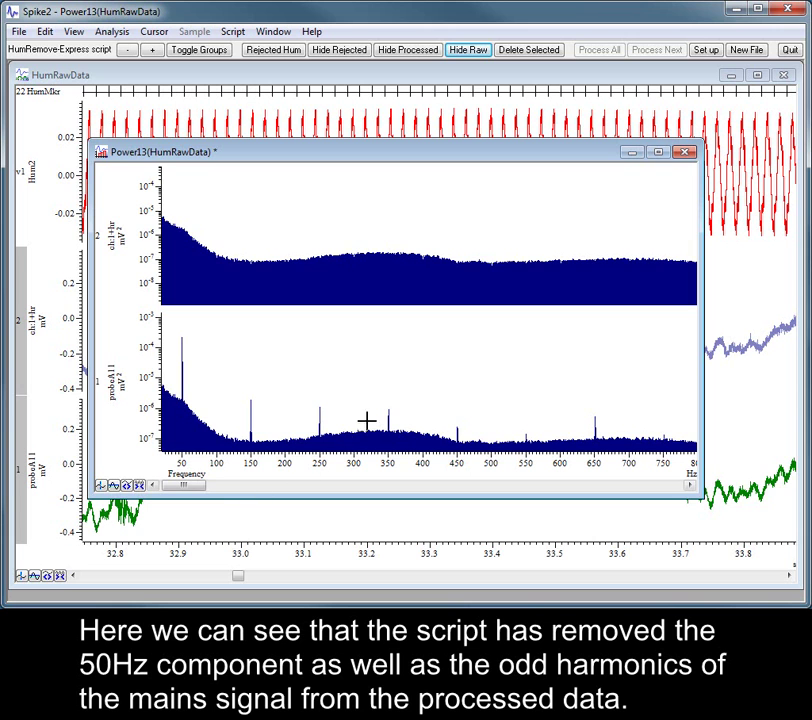
Discard Power13 without saving and overdraw the processed and raw traces.
{"action": "left_click", "coordinate": [688, 153]}
{"action": "left_click", "coordinate": [430, 348]}
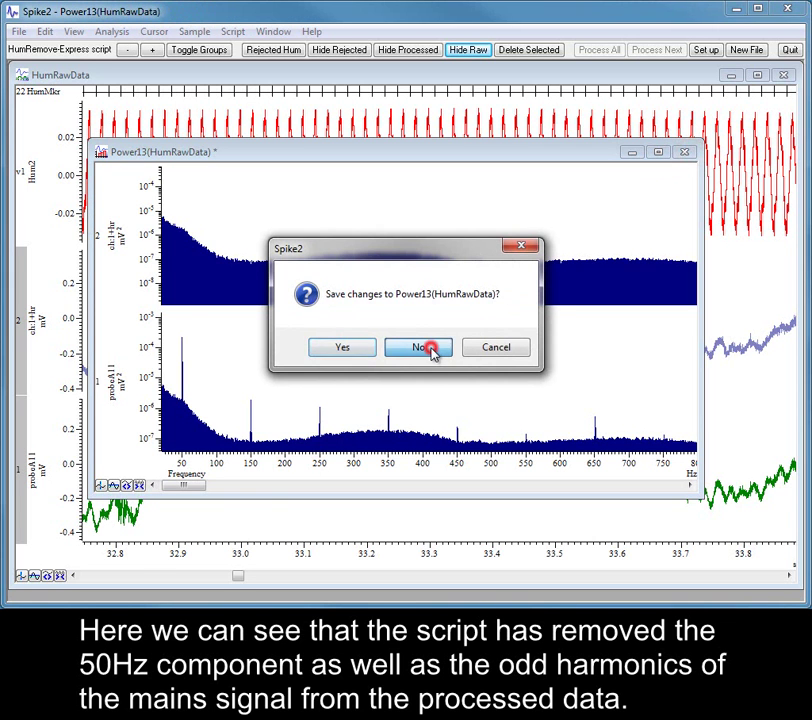
{"action": "left_click", "coordinate": [196, 52]}
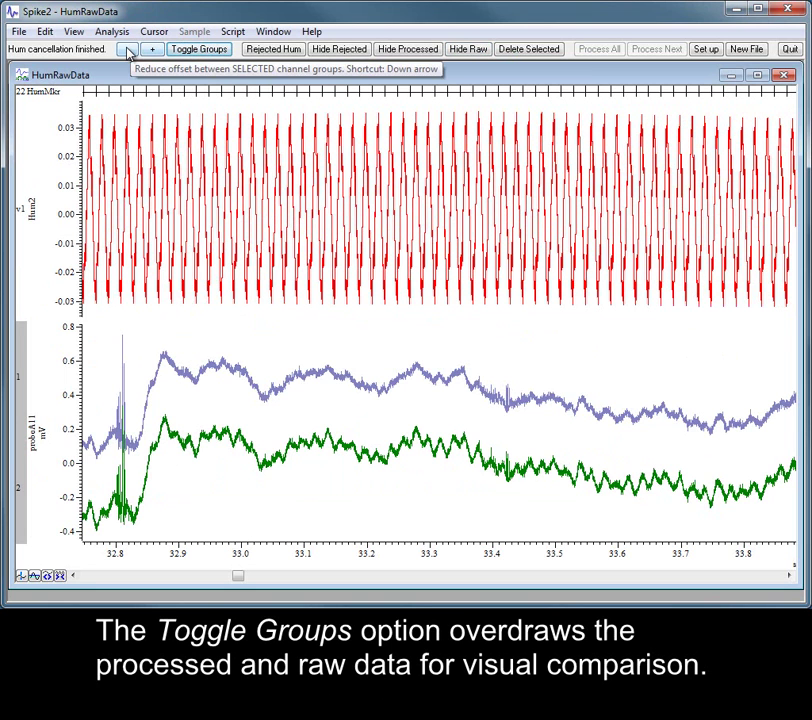
Raise the overdraw offset once, then lower it four times until the traces overlap.
{"action": "left_click", "coordinate": [150, 51]}
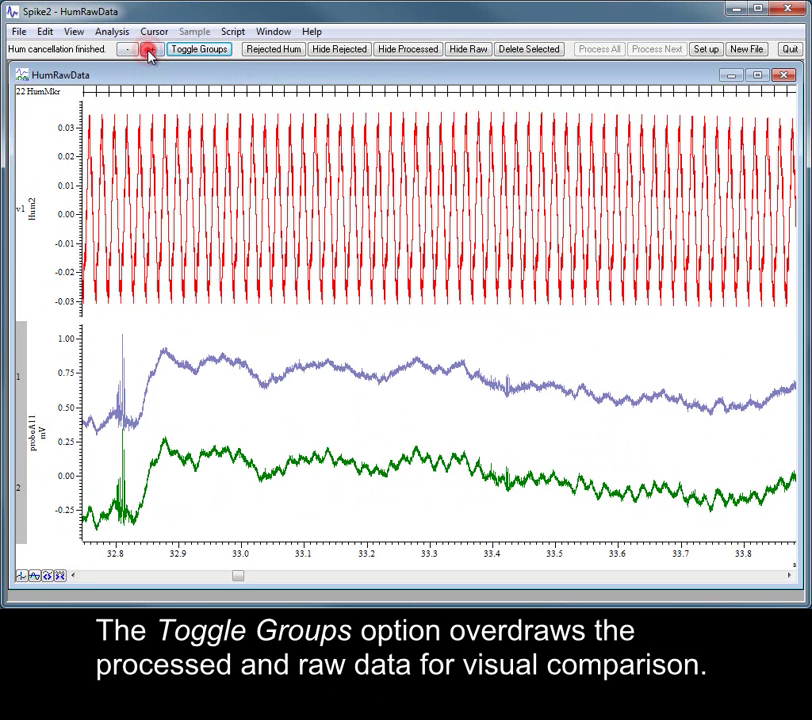
{"action": "left_click", "coordinate": [129, 56]}
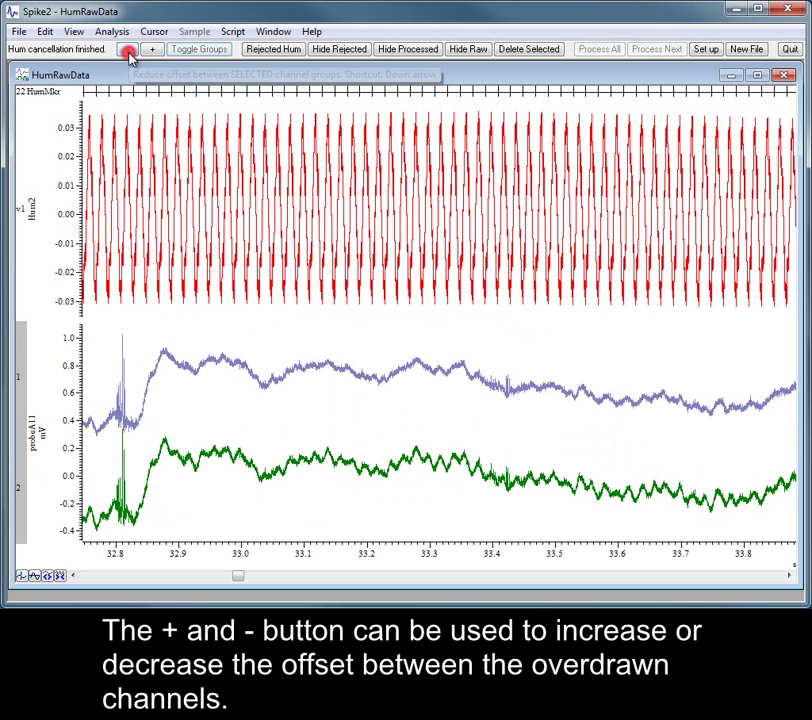
{"action": "left_click", "coordinate": [129, 56]}
{"action": "left_click", "coordinate": [129, 56]}
{"action": "left_click", "coordinate": [129, 56]}
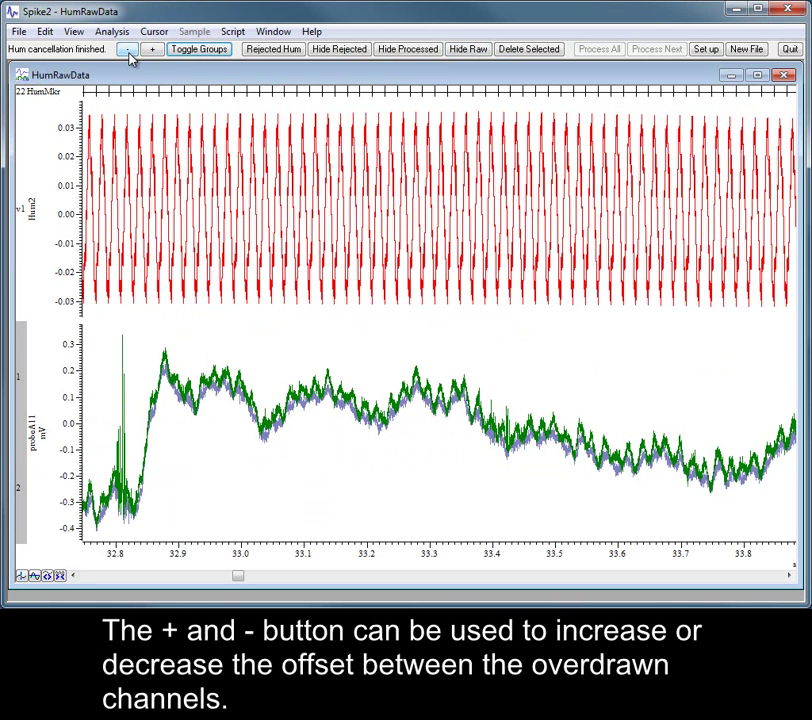